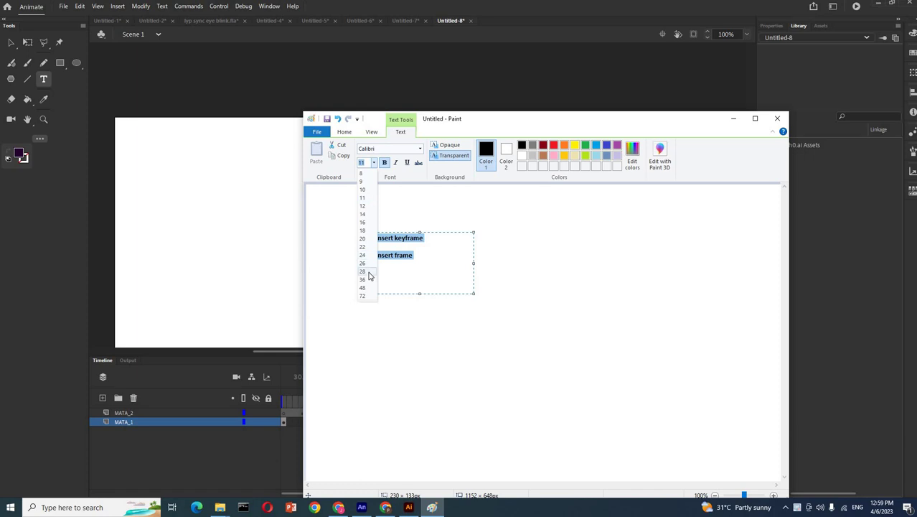
- Set the Paint shortcut notes to font size 28 and enlarge their text box to fit both lines
click(371, 271)
click(408, 258)
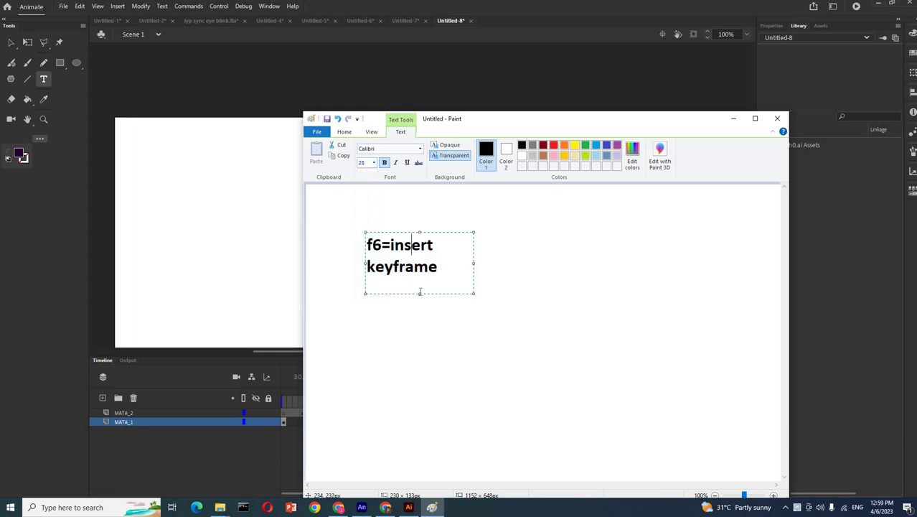
mouse_move(420, 293)
mouse_down()
mouse_move(424, 328)
mouse_move(470, 269)
mouse_move(567, 262)
mouse_up()
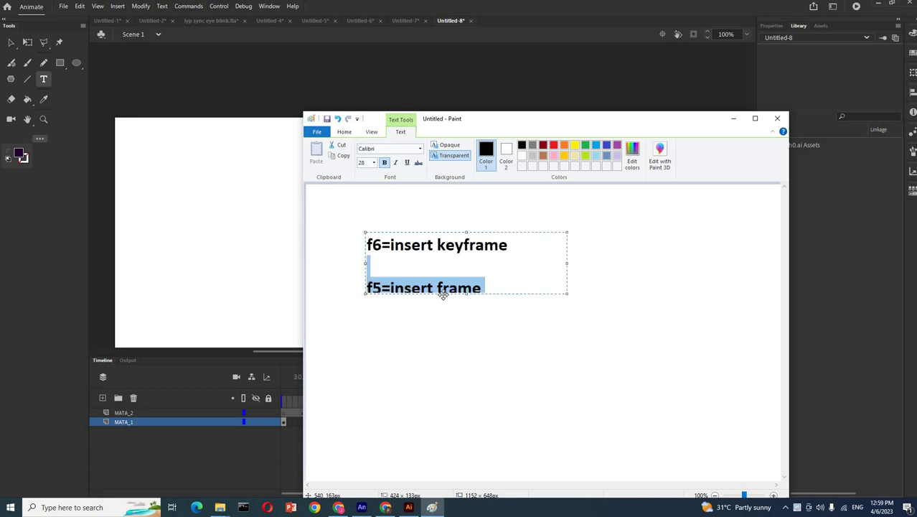
drag(466, 294, 485, 329)
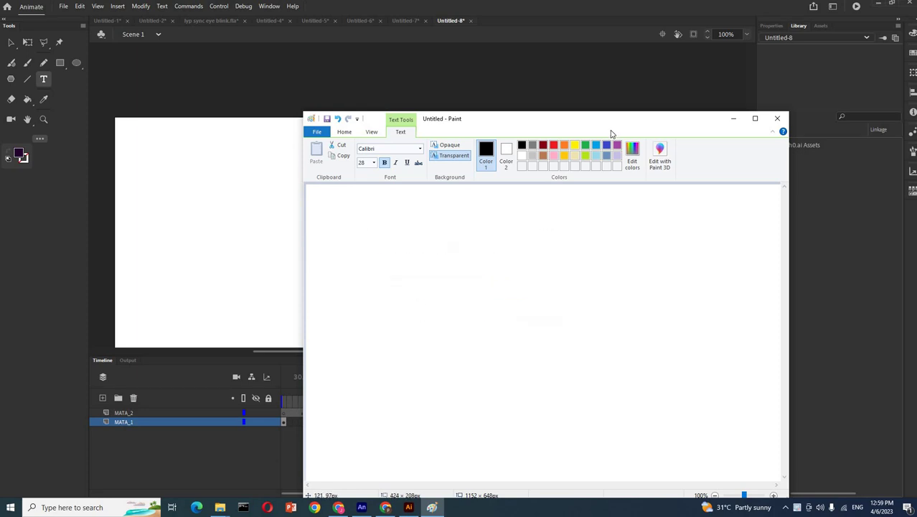
drag(543, 119, 607, 102)
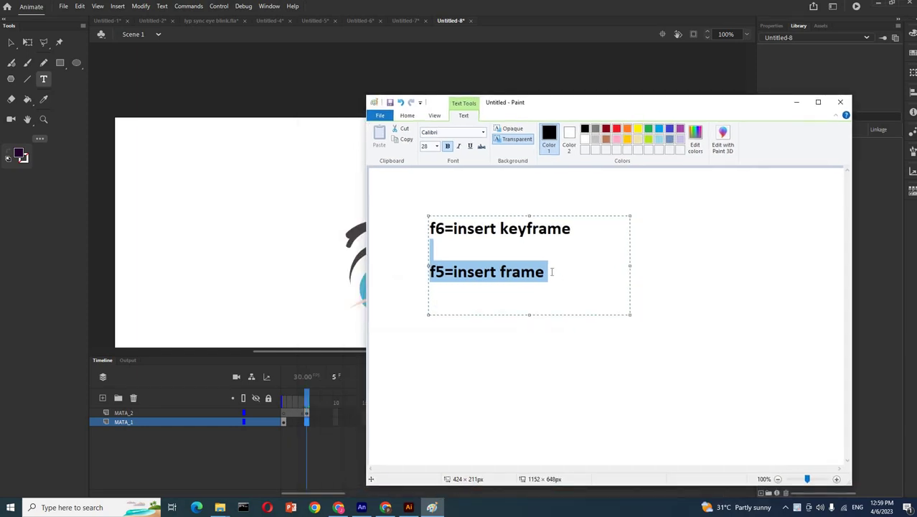
- Add the line "insert blank keyframe" below the f5 note, leaving an empty line between, and return to Animate
click(552, 272)
key(Return)
key(Return)
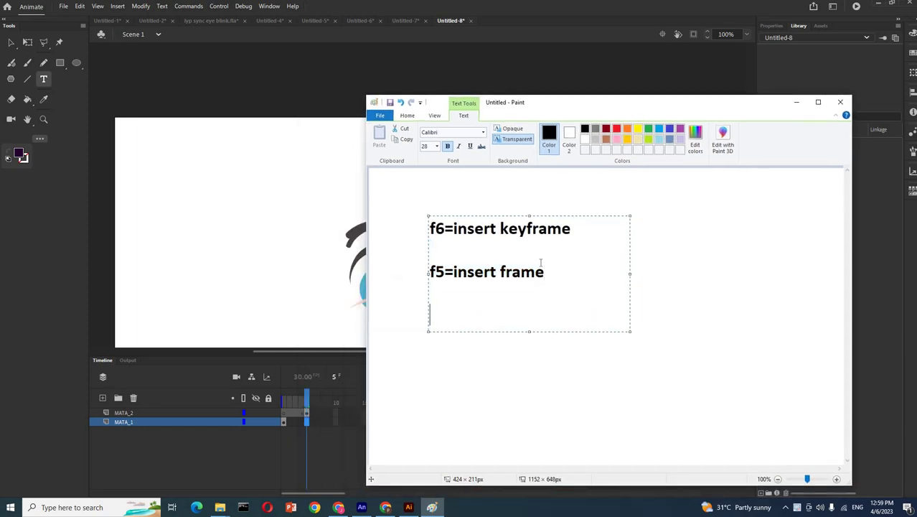
text(insert bla)
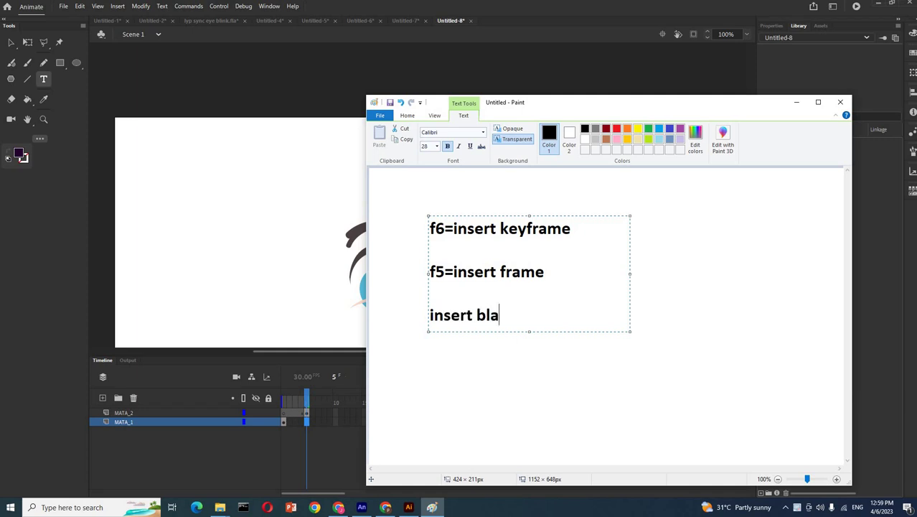
text(nk keyframe)
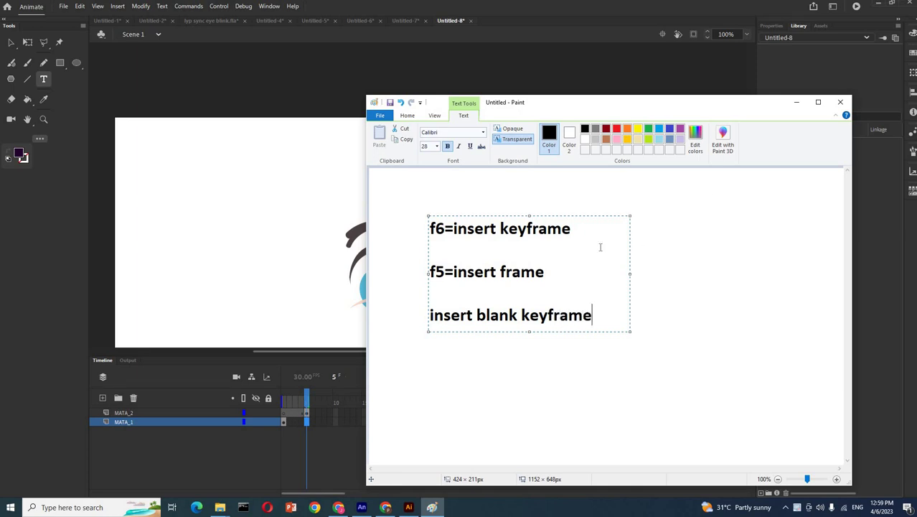
click(555, 296)
click(797, 105)
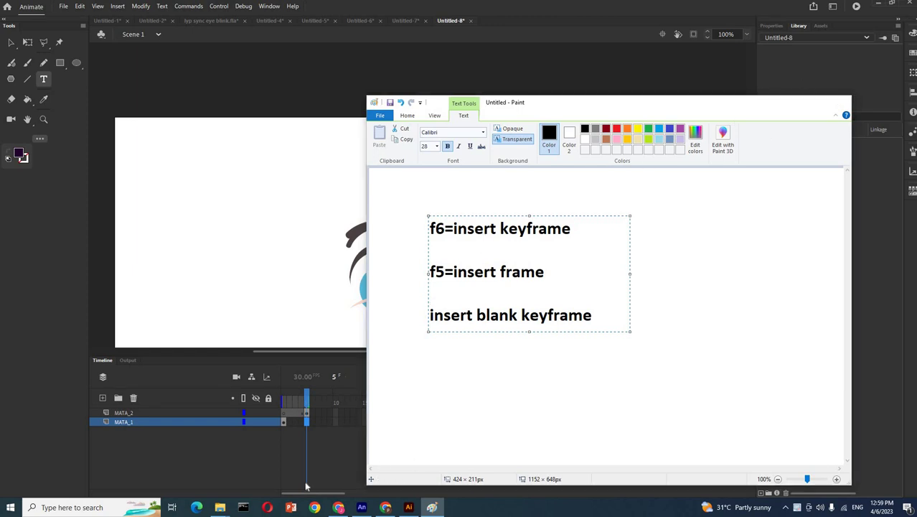
- Examine the eye drawing on the MATA_1 layer at frame 1 with the whole stage in view
drag(309, 397, 285, 398)
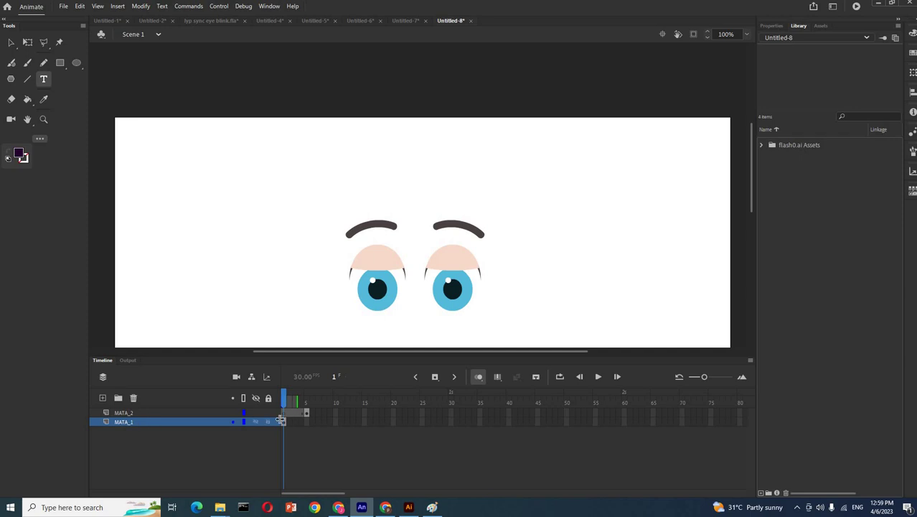
click(284, 422)
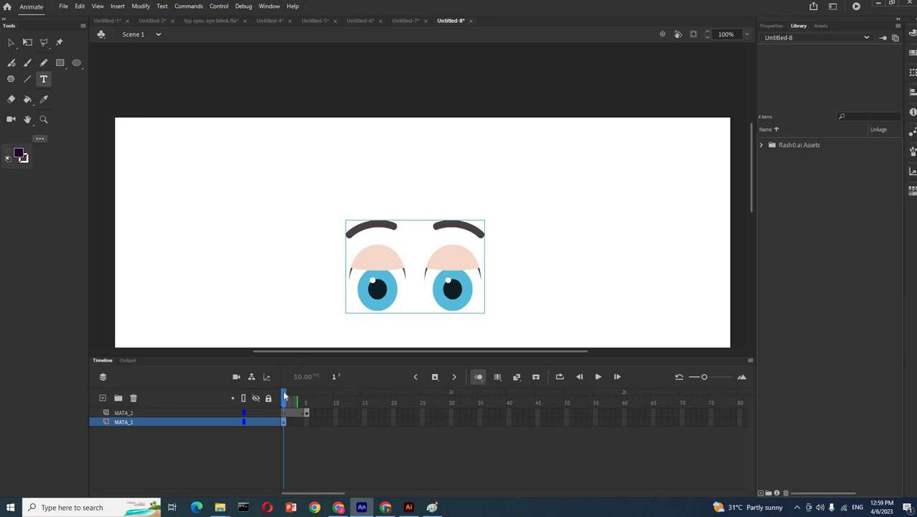
drag(284, 394, 235, 400)
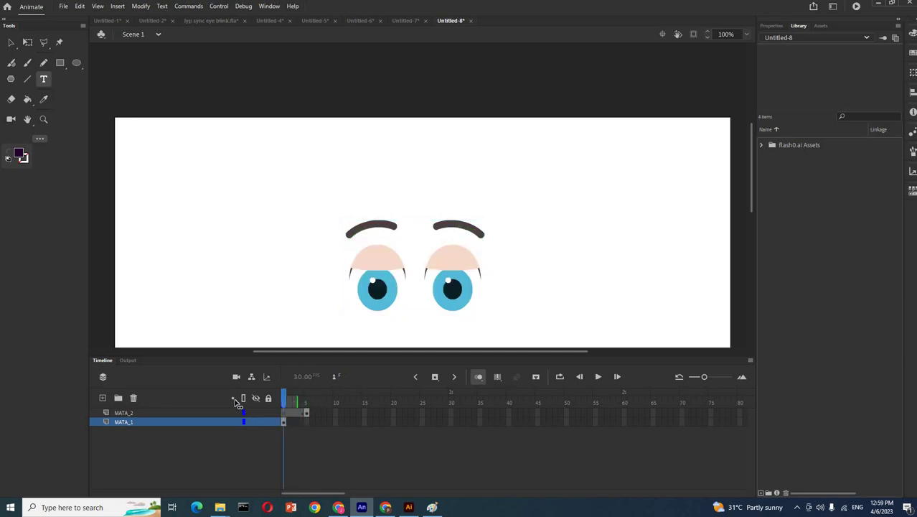
scroll(446, 255, down, 3)
scroll(447, 255, up, 1)
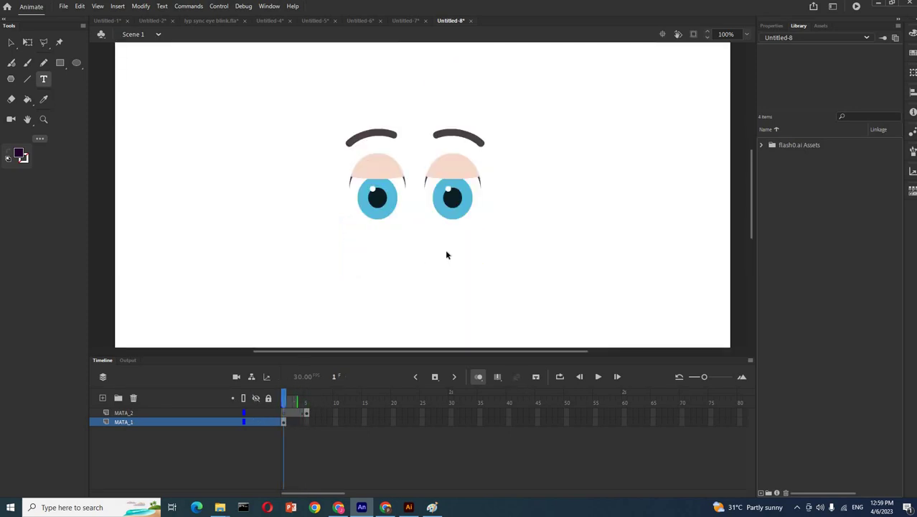
key(ctrl+minus)
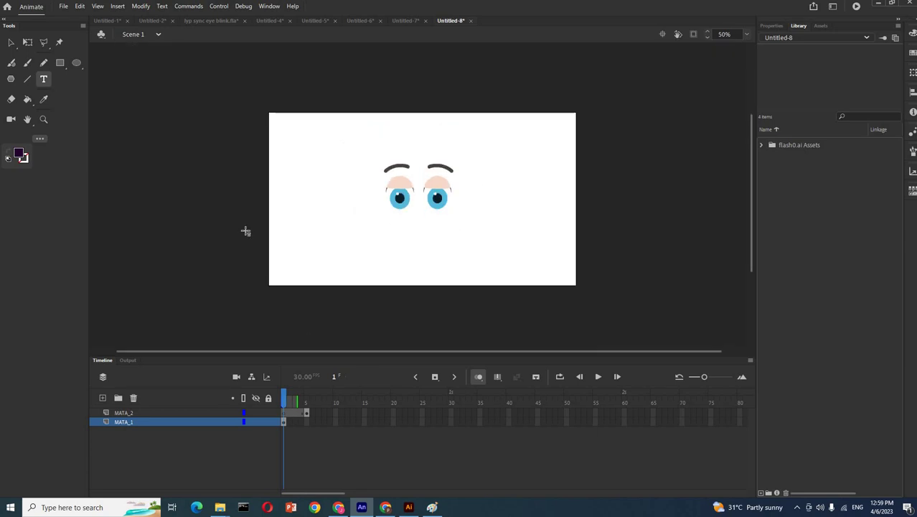
click(12, 43)
drag(285, 399, 260, 397)
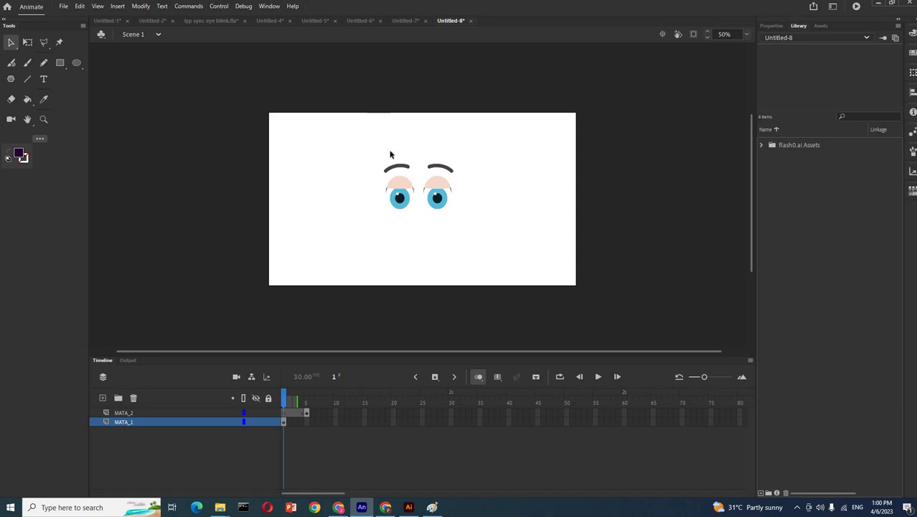
key(ctrl+a)
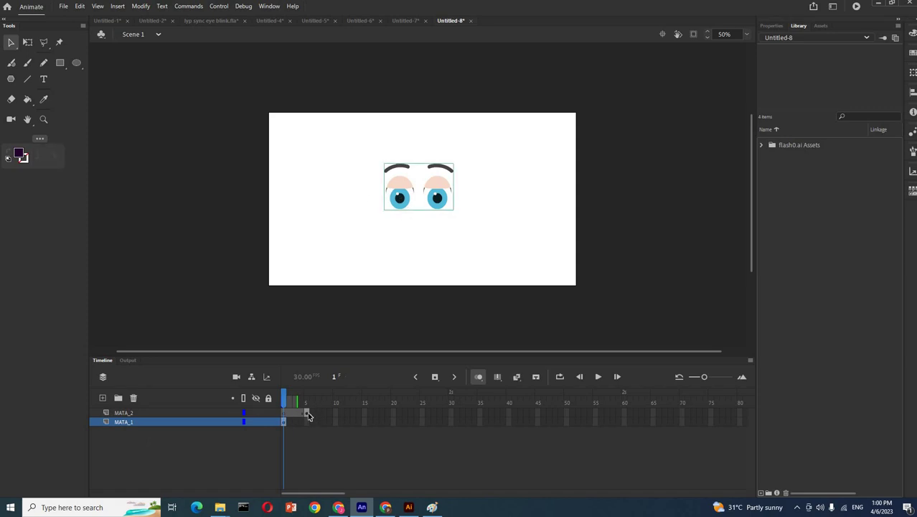
- Insert a frame at frame 5 of MATA_1 to extend the layer, and check frame 1 against frame 5
click(308, 414)
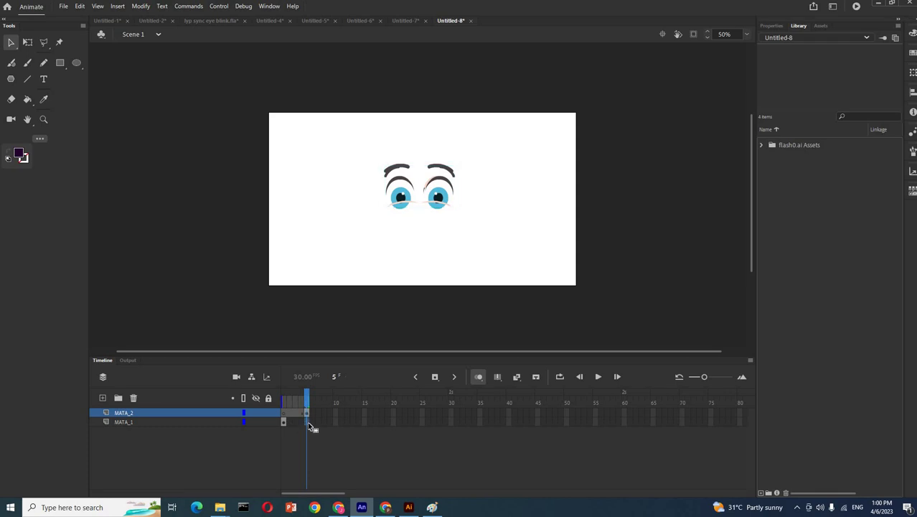
click(307, 421)
click(431, 508)
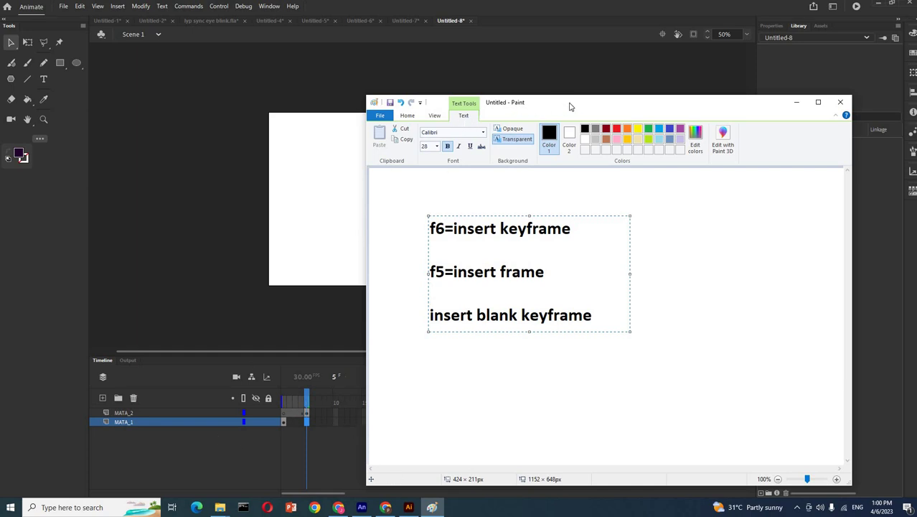
drag(694, 96, 819, 89)
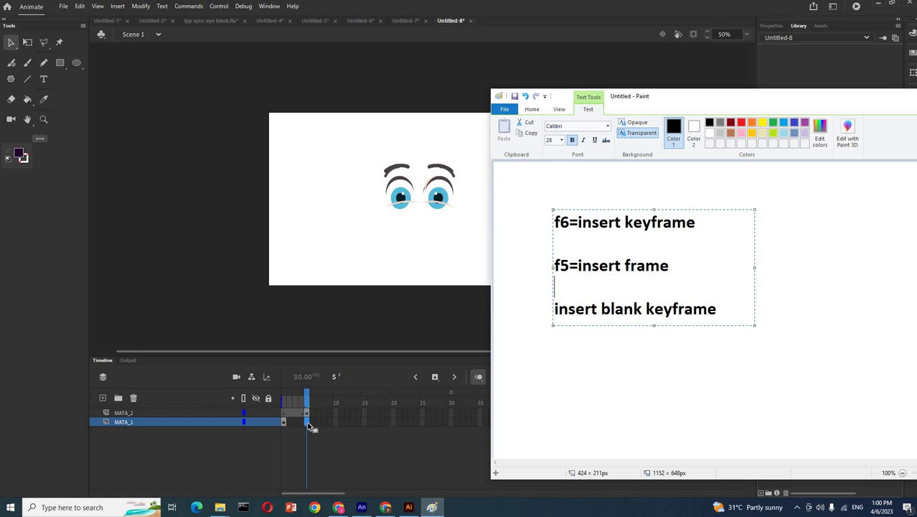
click(308, 423)
key(F5)
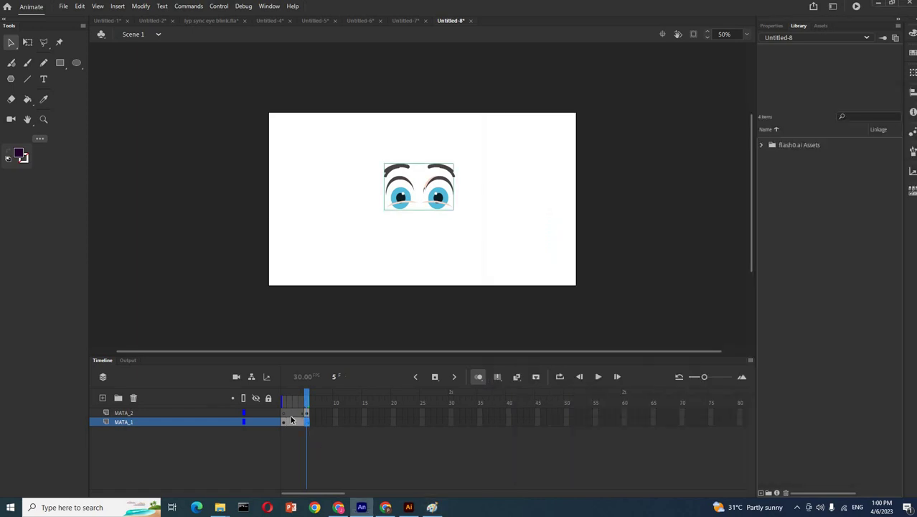
drag(306, 398, 272, 400)
click(306, 403)
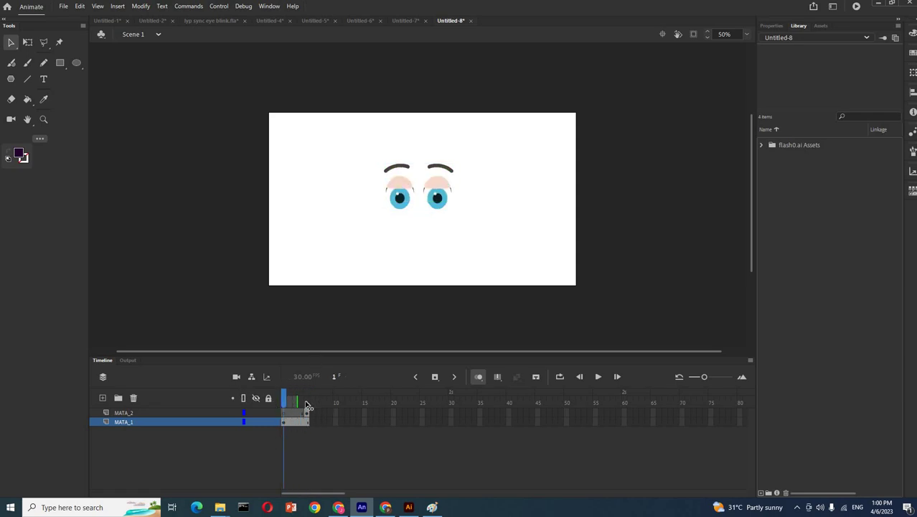
- Highlight the "insert blank keyframe" note in Paint and insert a blank keyframe at frame 5 of MATA_1 in Animate
click(308, 416)
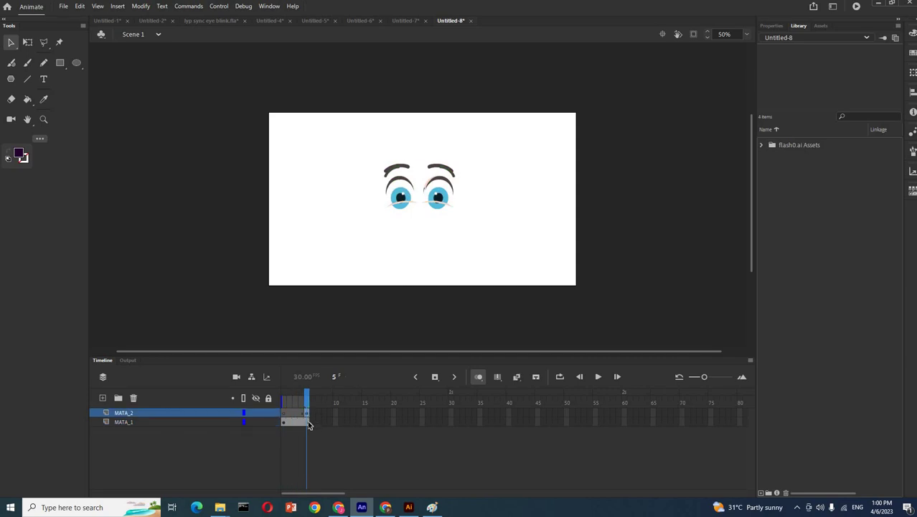
click(308, 423)
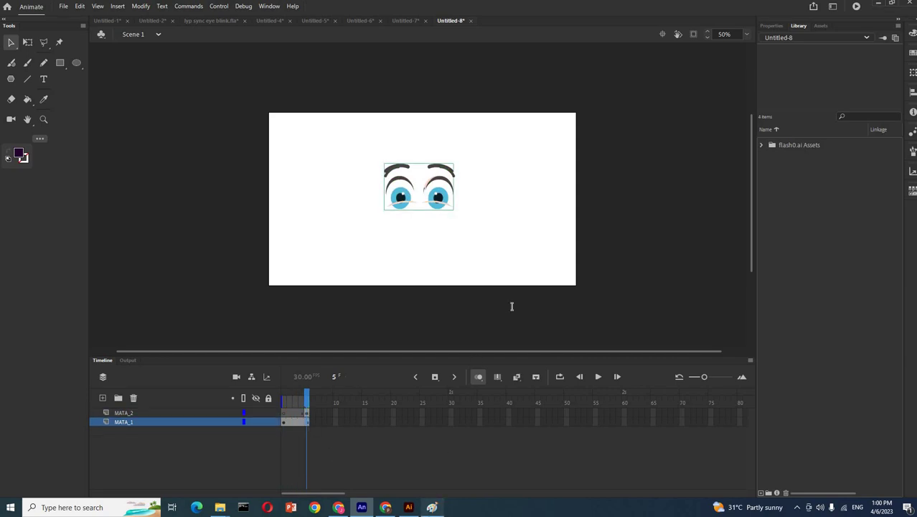
key(alt+Tab)
drag(747, 317, 559, 313)
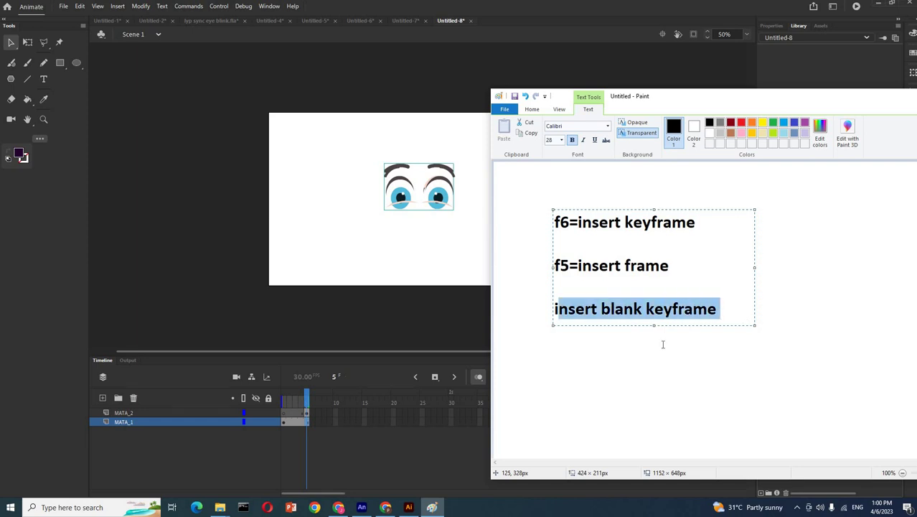
click(307, 420)
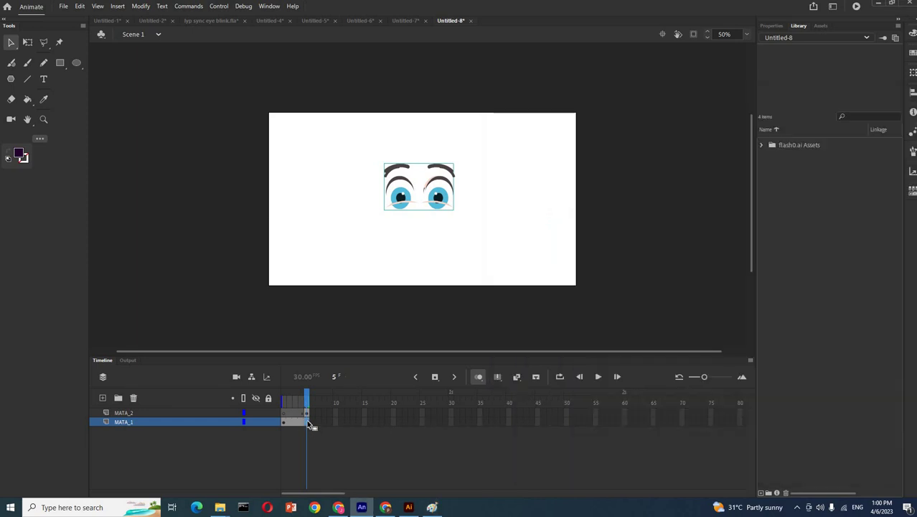
right_click(307, 420)
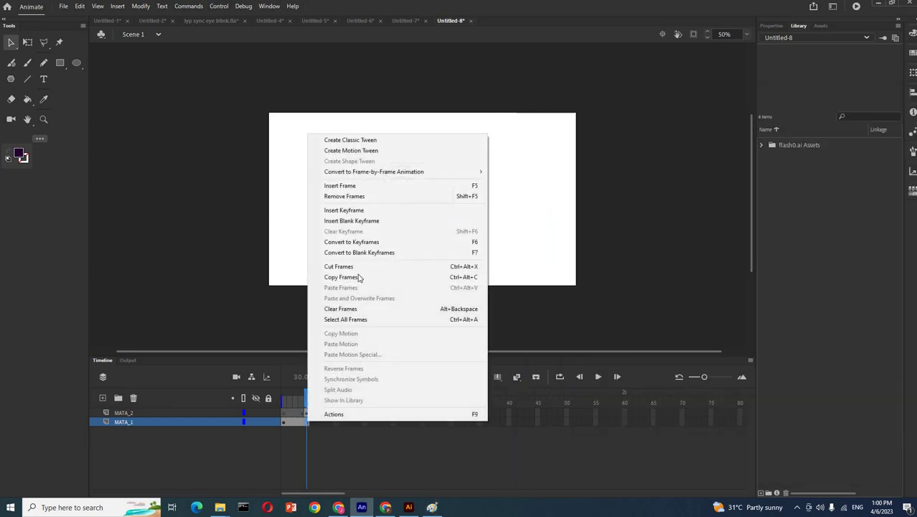
click(360, 222)
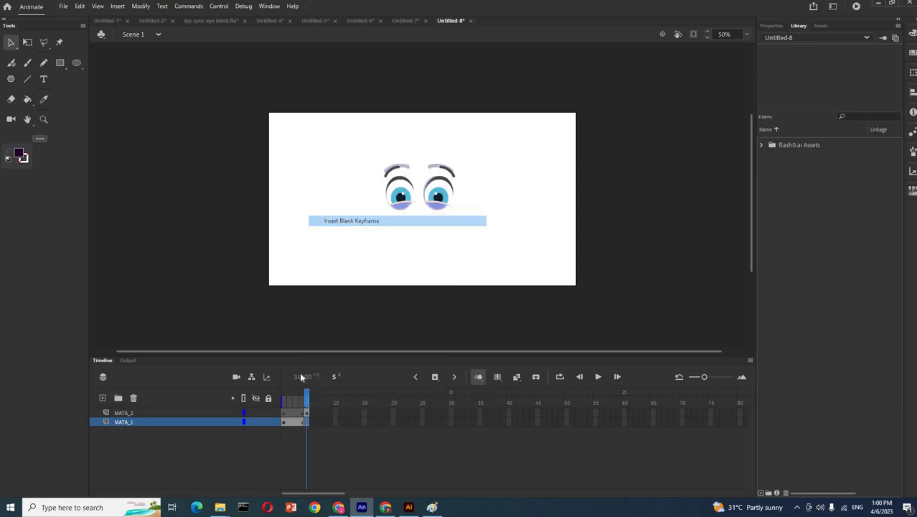
- Step through frames 1 to 5 to check the change between the MATA_1 and MATA_2 eye drawings
drag(307, 397, 252, 401)
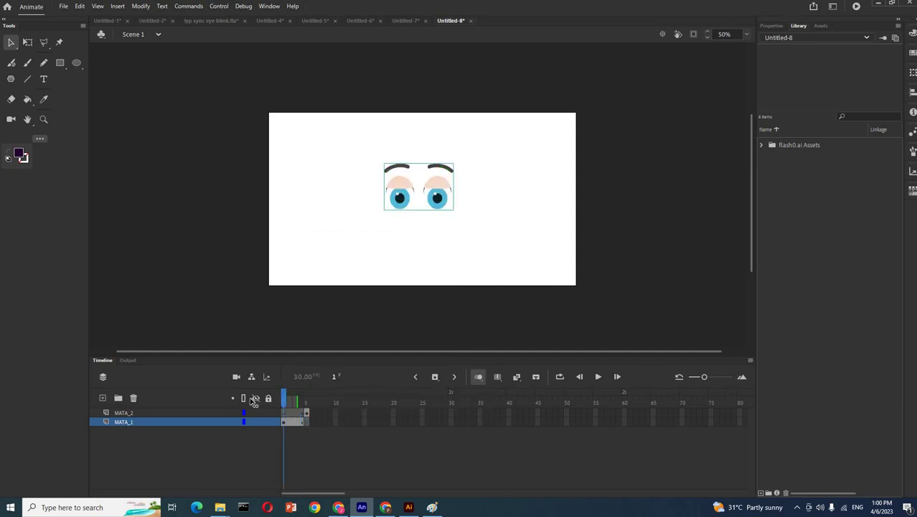
click(292, 397)
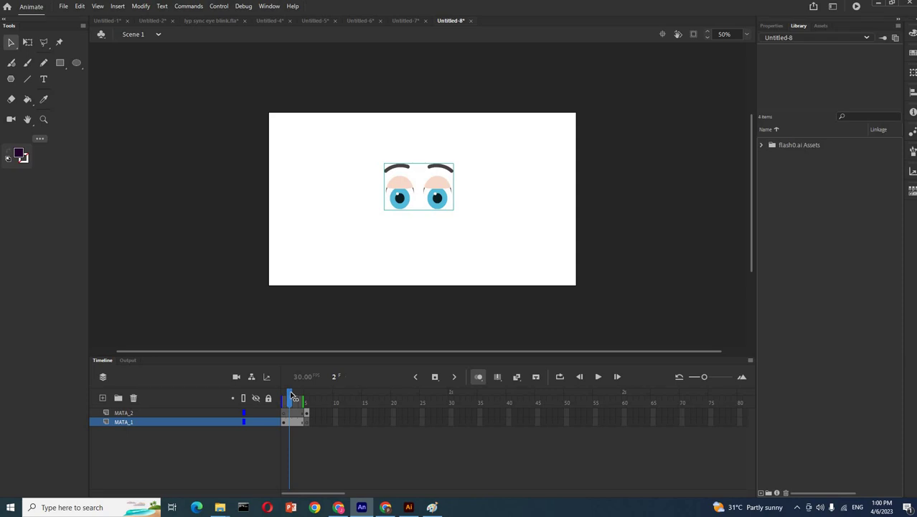
click(286, 397)
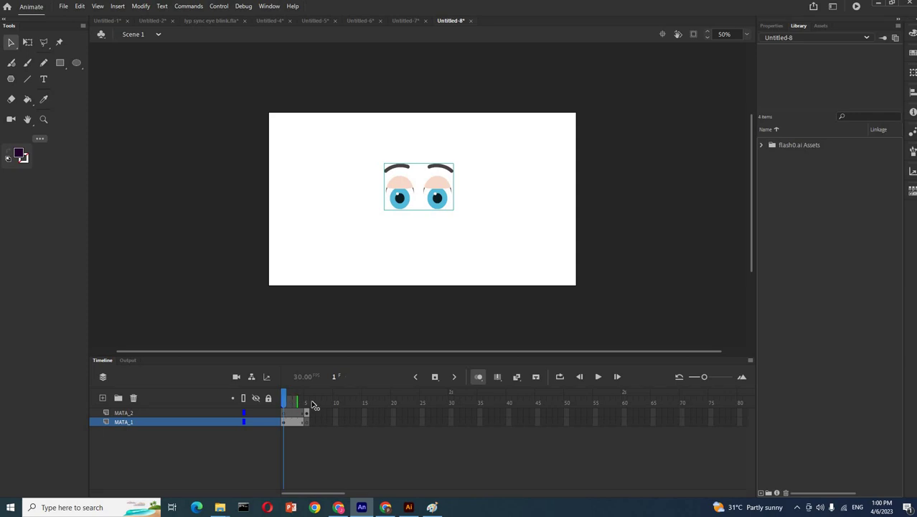
key(period)
key(period)
key(period)
key(period)
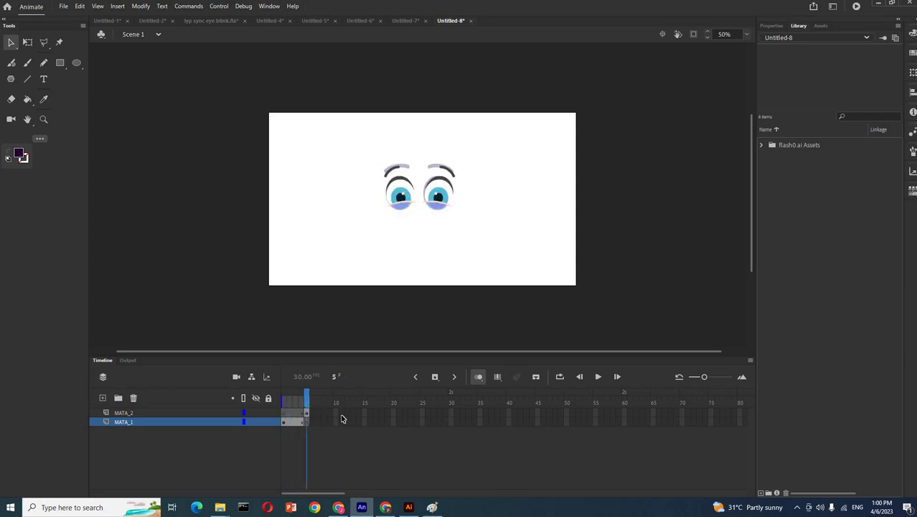
- Review the shortcut notes in Paint, and recheck the eye animation in Animate from frame 1
click(336, 412)
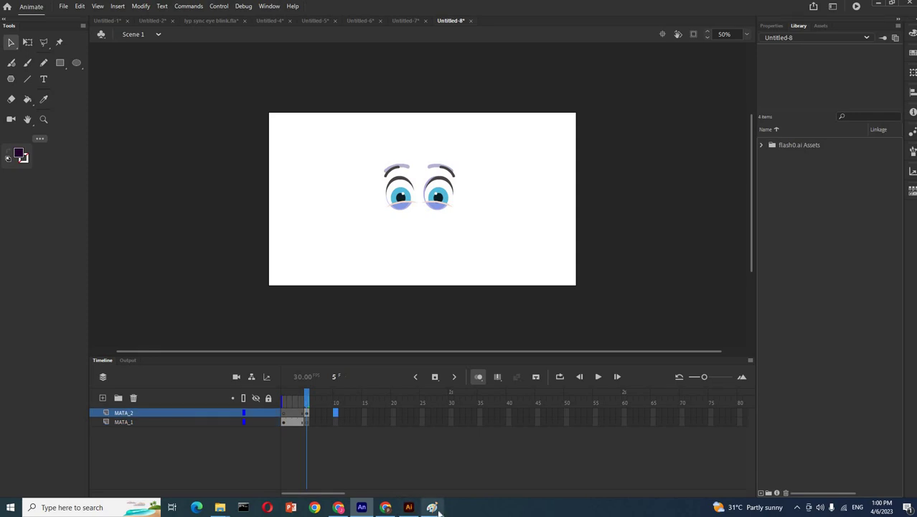
click(433, 507)
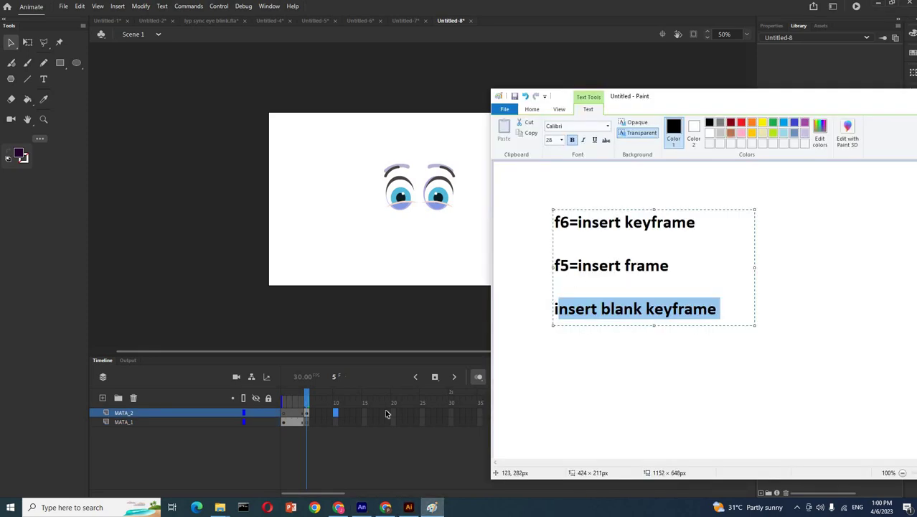
click(279, 401)
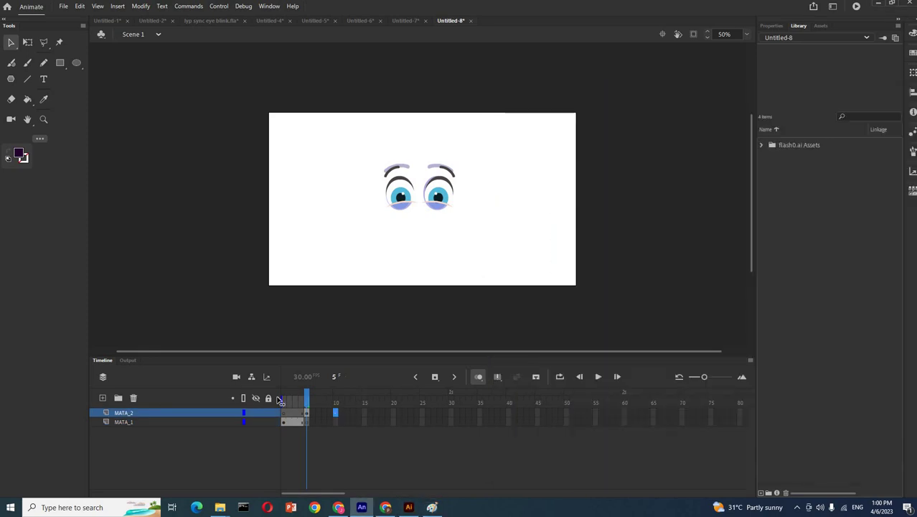
drag(279, 401, 243, 401)
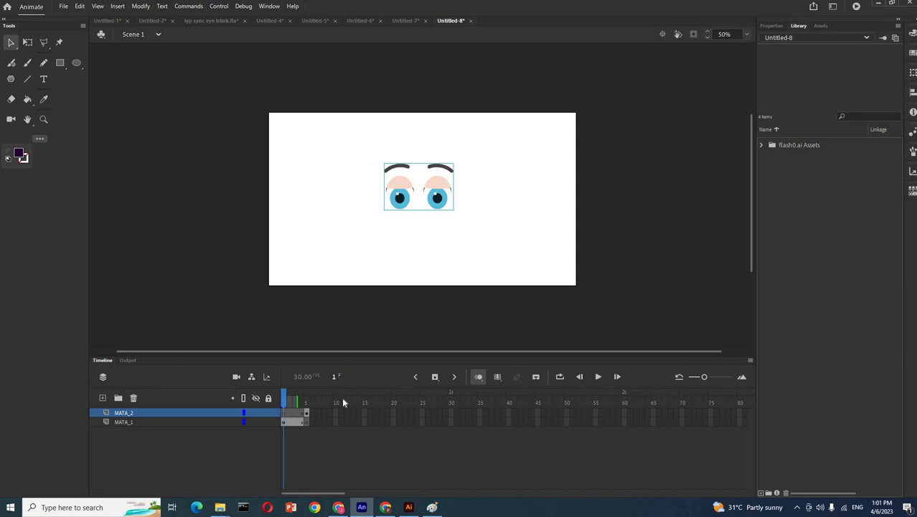
drag(313, 399, 262, 403)
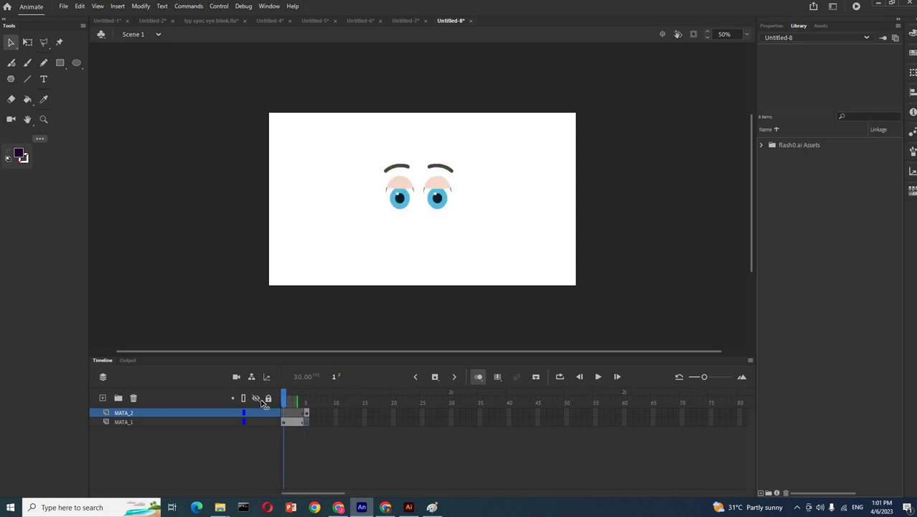
- Highlight the "f5=insert frame" note in Paint and insert a frame at frame 10 of MATA_2 in Animate
drag(262, 402, 316, 410)
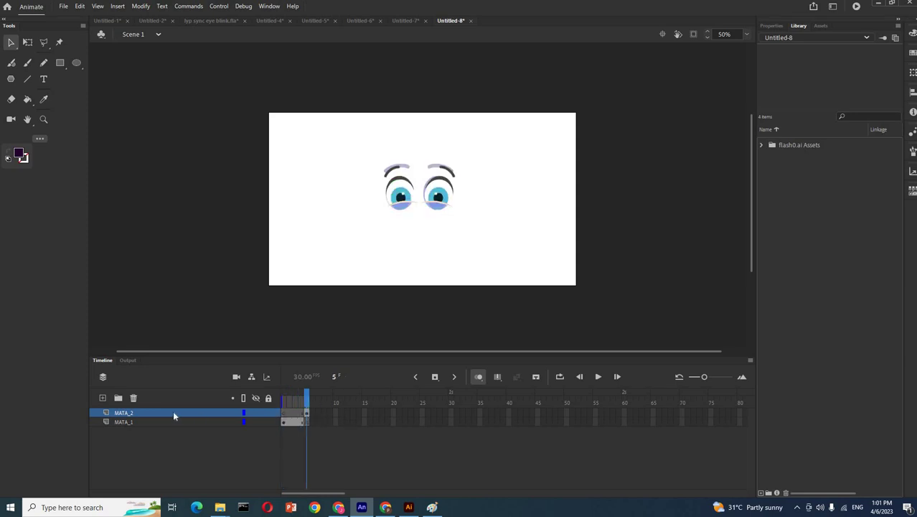
click(335, 414)
click(432, 508)
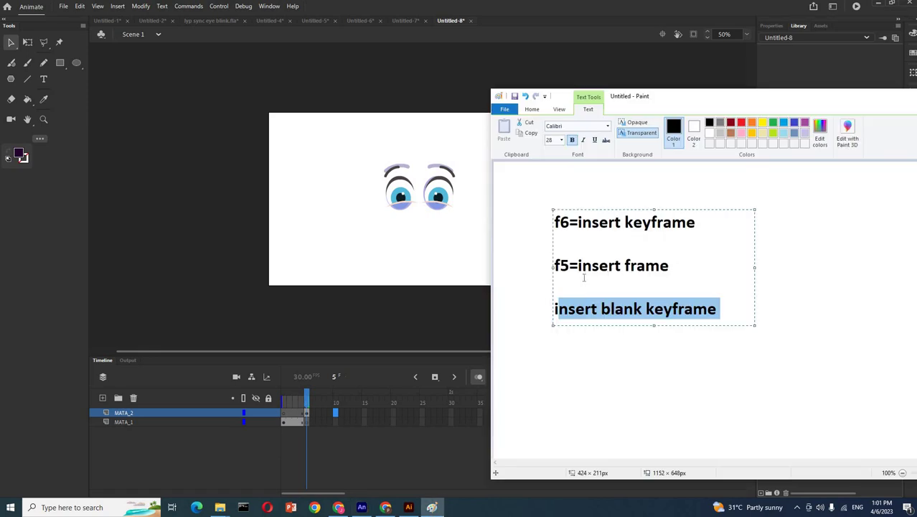
drag(671, 270, 560, 271)
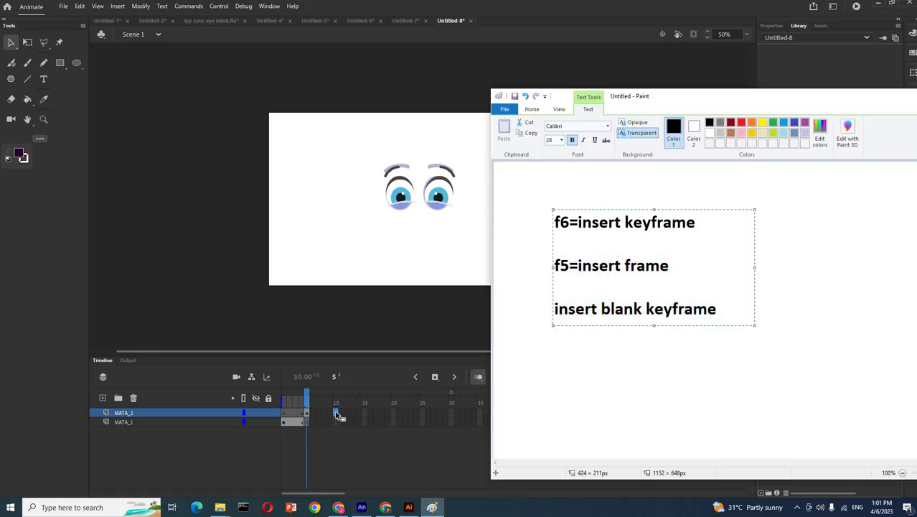
click(338, 416)
key(F5)
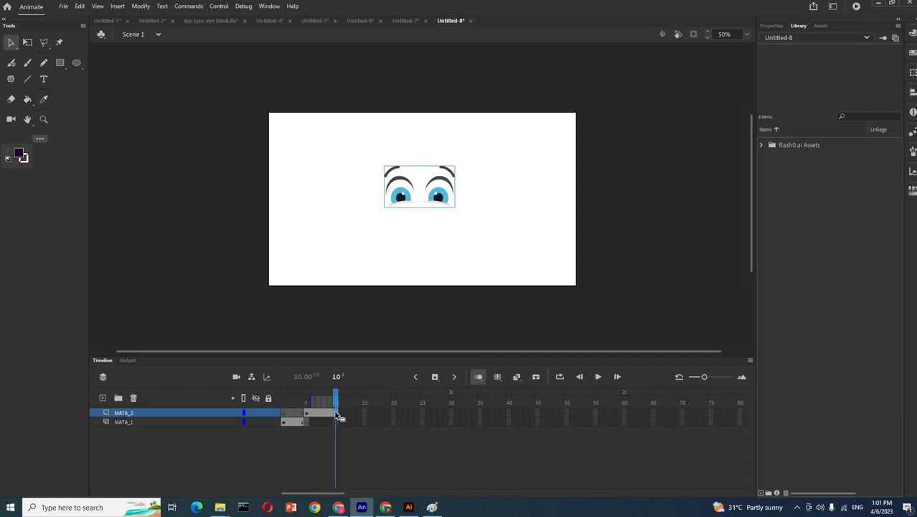
mouse_move(339, 391)
mouse_down()
mouse_move(230, 385)
mouse_move(336, 404)
mouse_up()
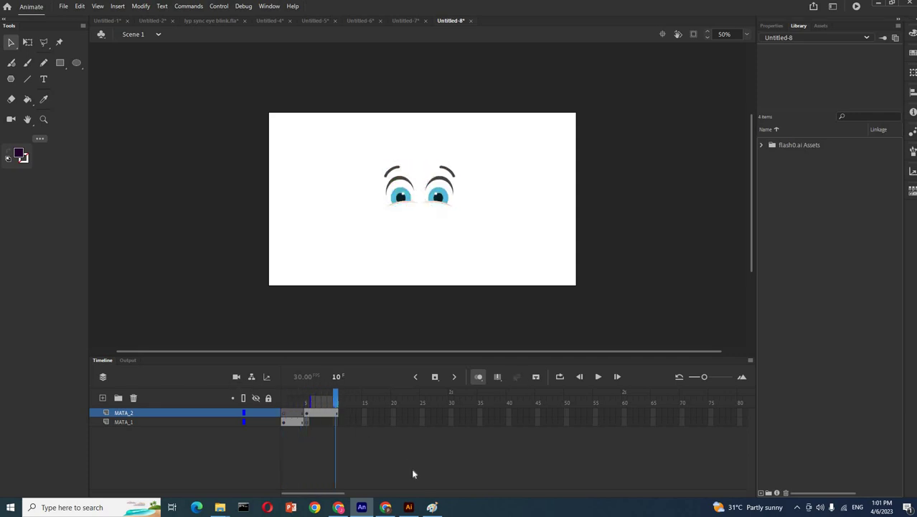
- Recheck the notes in Paint, insert a blank keyframe at frame 10 of MATA_2, and scrub the timeline up to frame 10
click(432, 508)
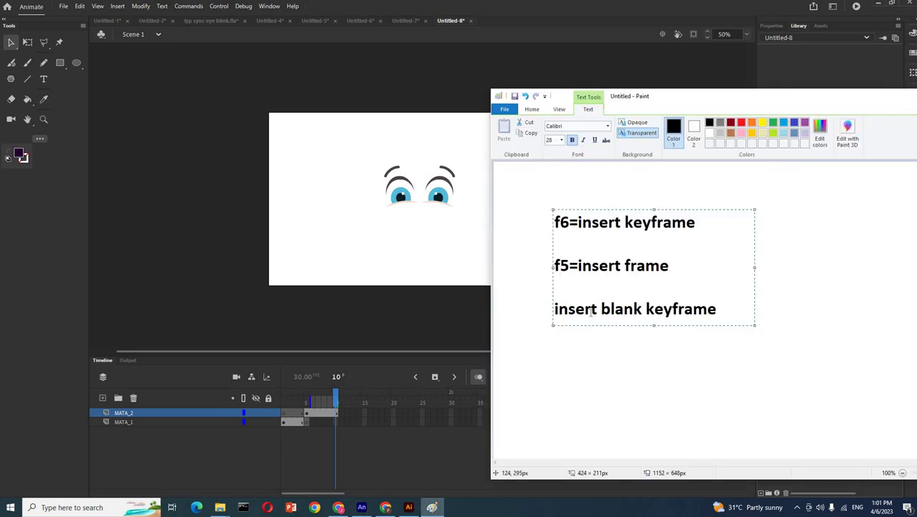
click(340, 418)
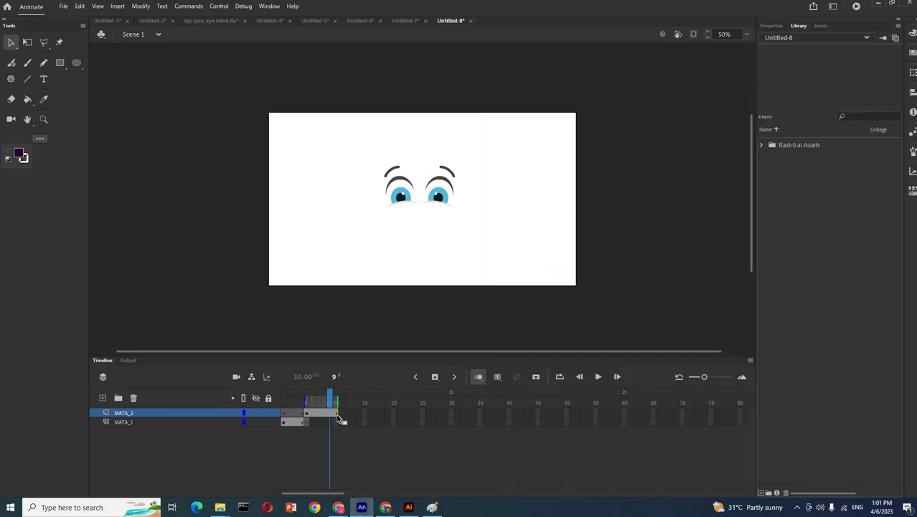
right_click(337, 415)
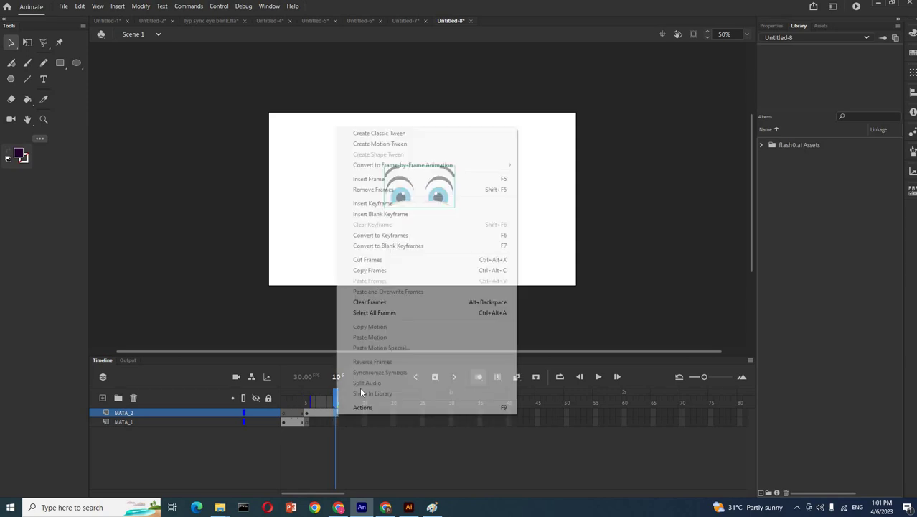
click(383, 214)
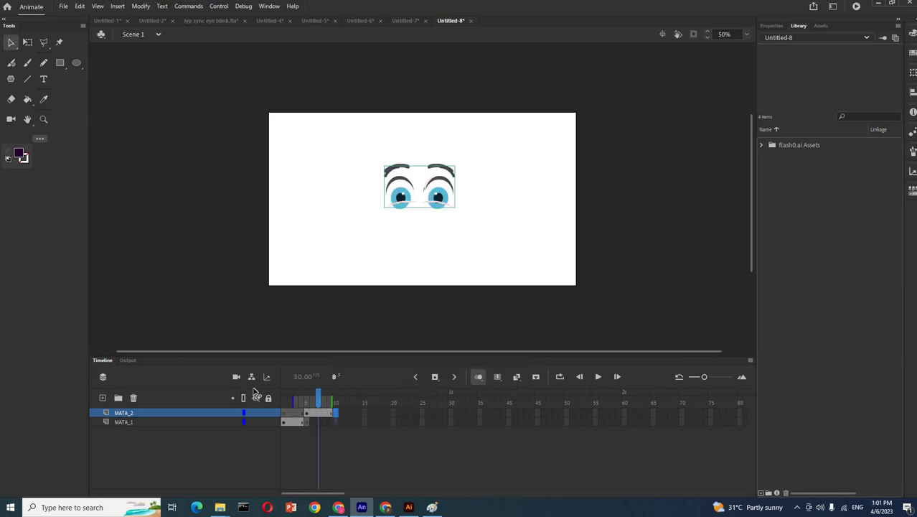
drag(287, 399, 336, 397)
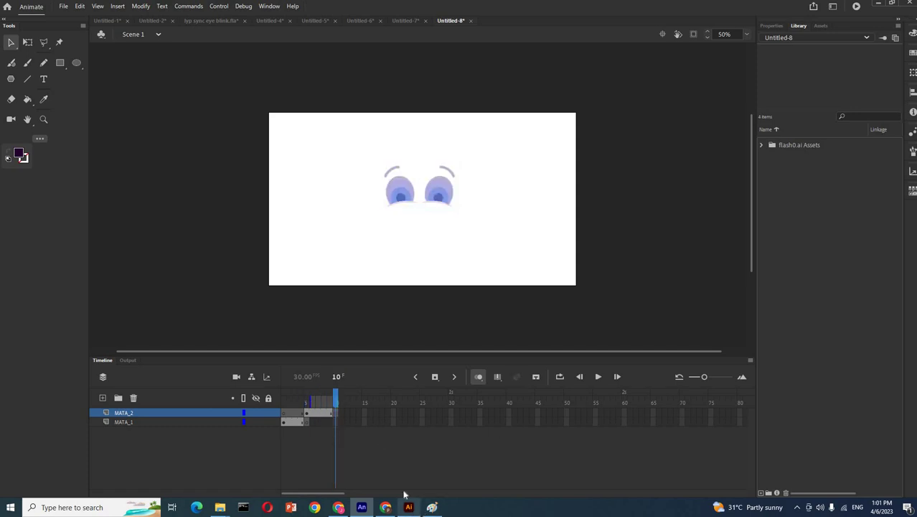
- Switch to Illustrator and select the angry eyes group in the last row of the Eye Collection artwork
click(408, 507)
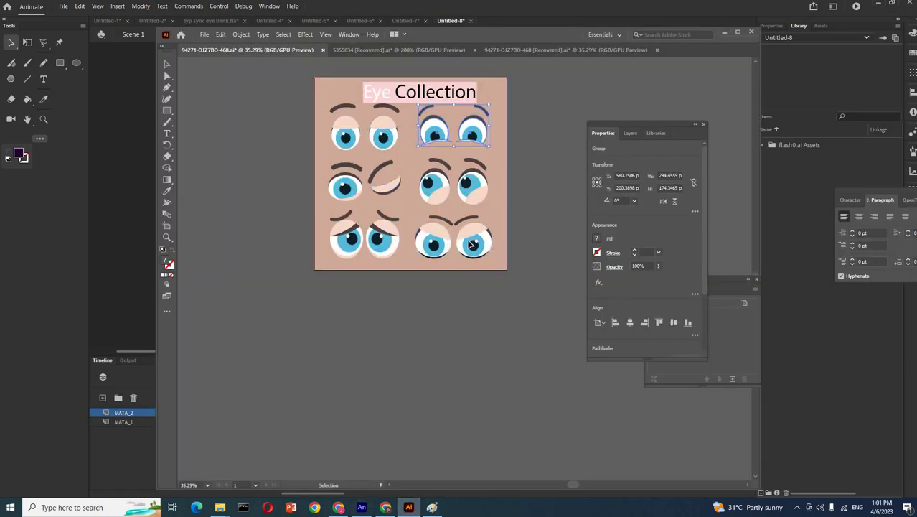
click(470, 245)
click(371, 148)
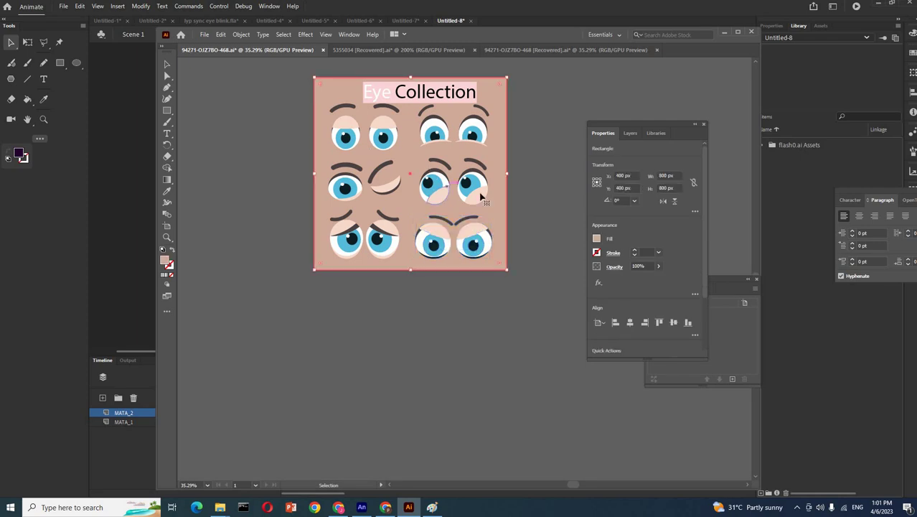
click(483, 198)
click(477, 240)
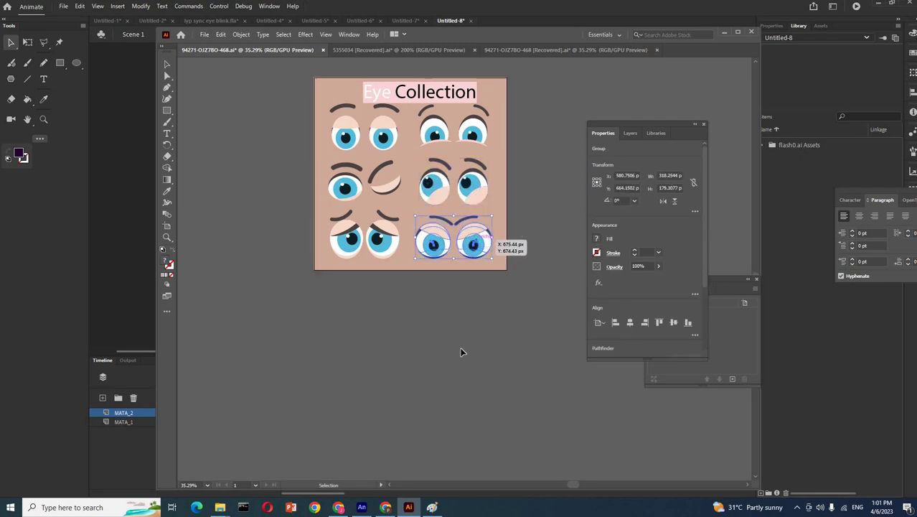
drag(463, 352, 430, 251)
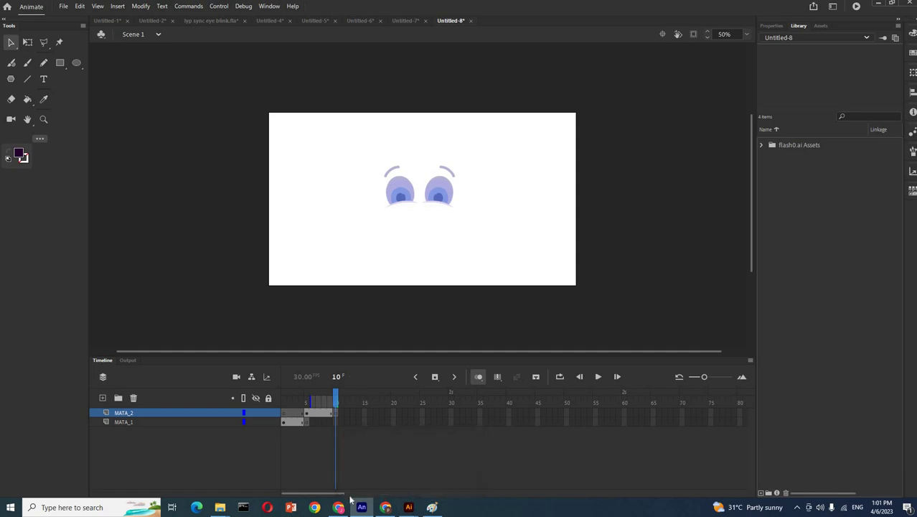
- Copy the angry eyes from Illustrator into the Animate scene and place them over the previous eyes at frame 10
click(409, 506)
key(ctrl+c)
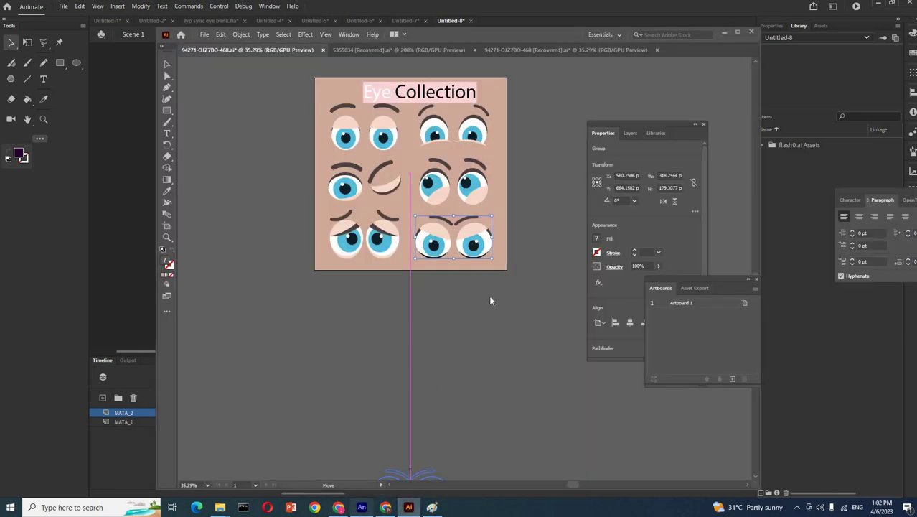
key(alt+Tab)
key(ctrl+v)
click(491, 287)
drag(444, 266, 443, 191)
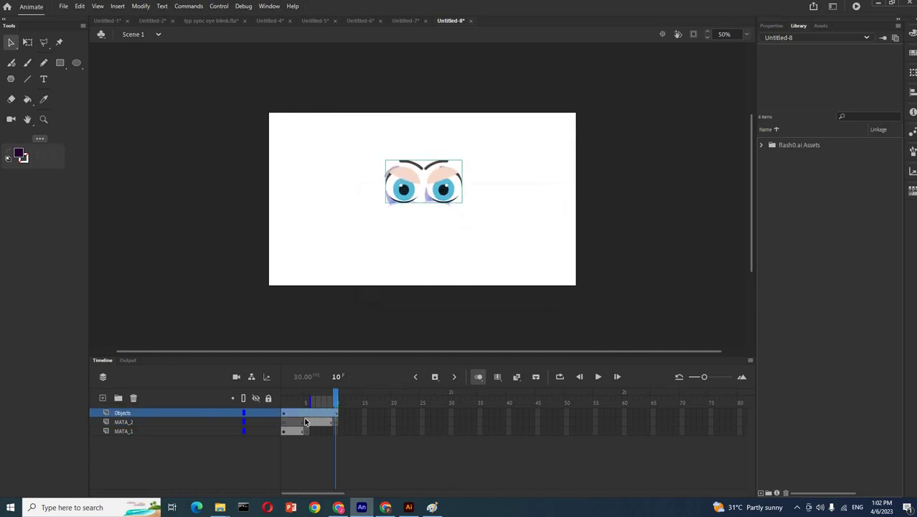
- Rename the Objects layer "mata 3", accept the adjusted name, and move its keyframe from frame 1 to frame 10
double_click(127, 413)
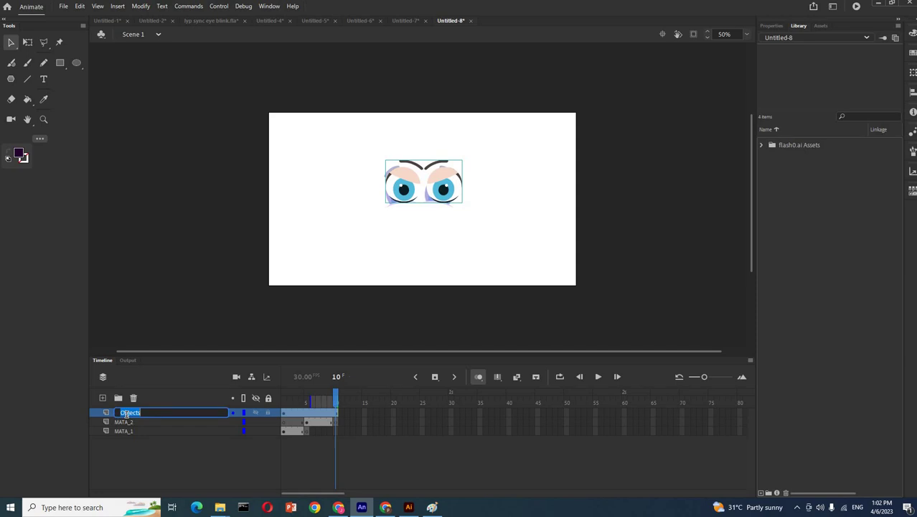
text(mata 3)
key(Return)
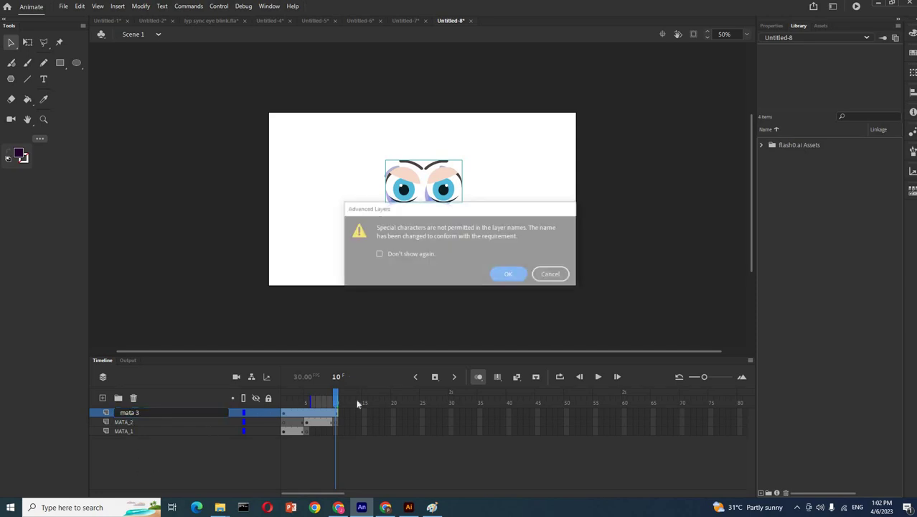
key(Return)
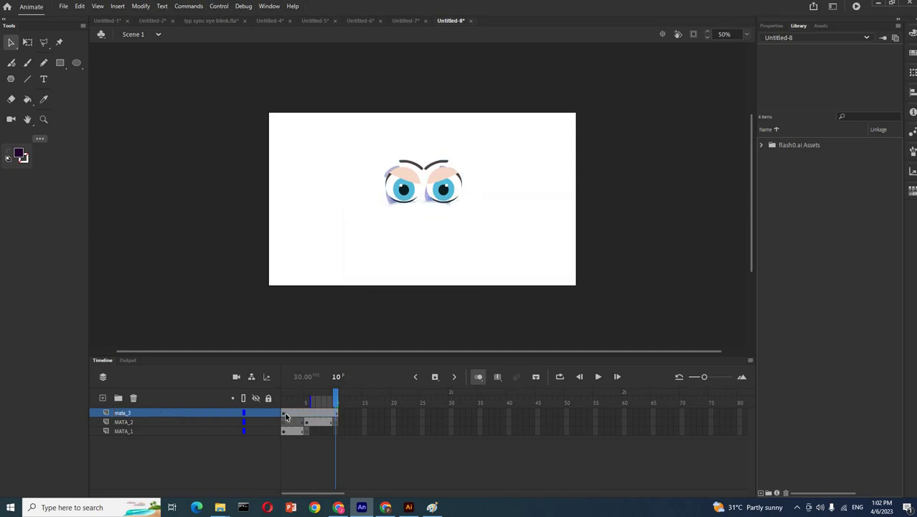
click(284, 415)
drag(286, 416, 340, 419)
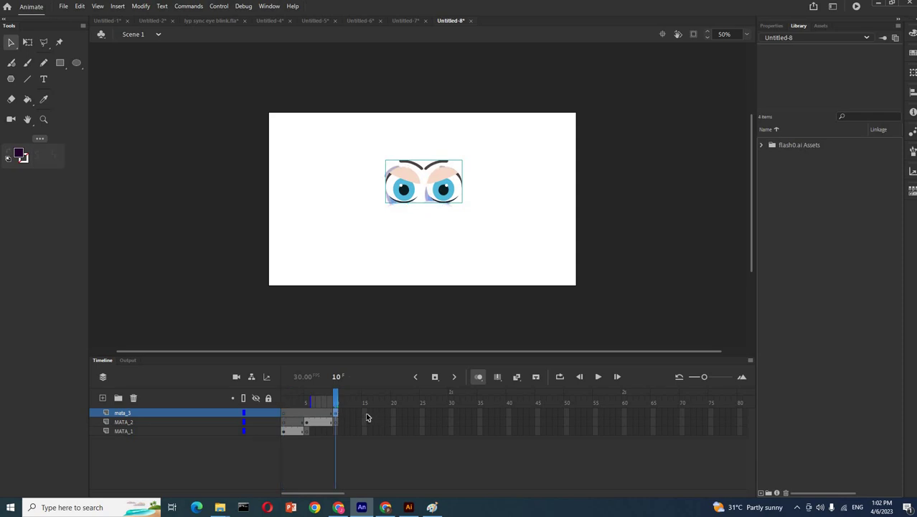
- Consult the shortcut notes in Paint and insert a frame at frame 15 of mata_3 in Animate
click(431, 507)
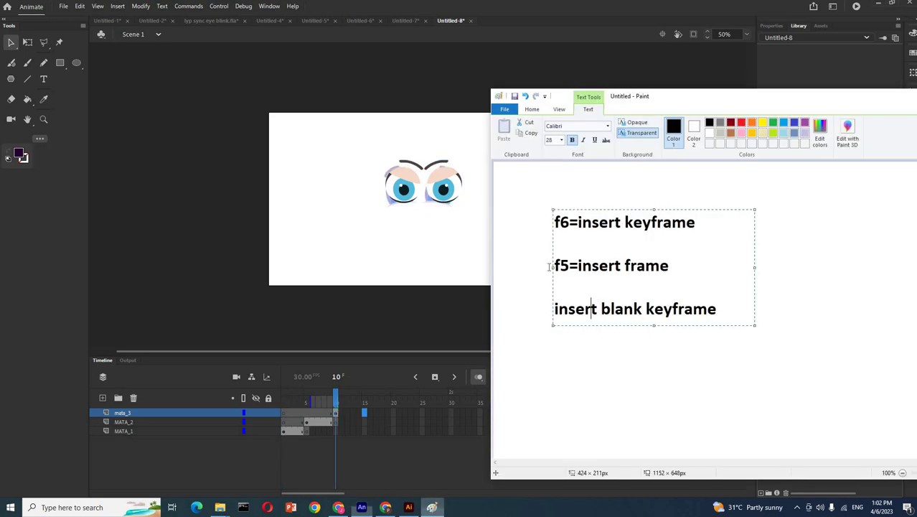
click(364, 414)
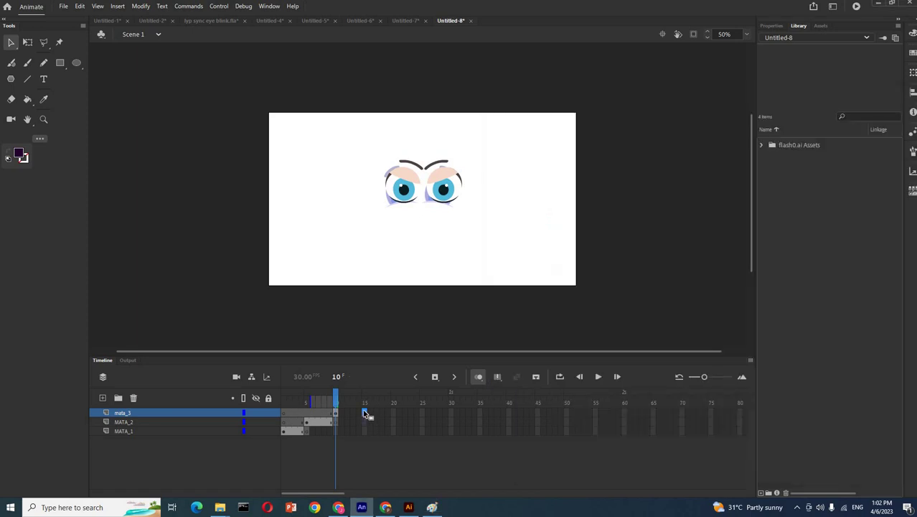
key(F5)
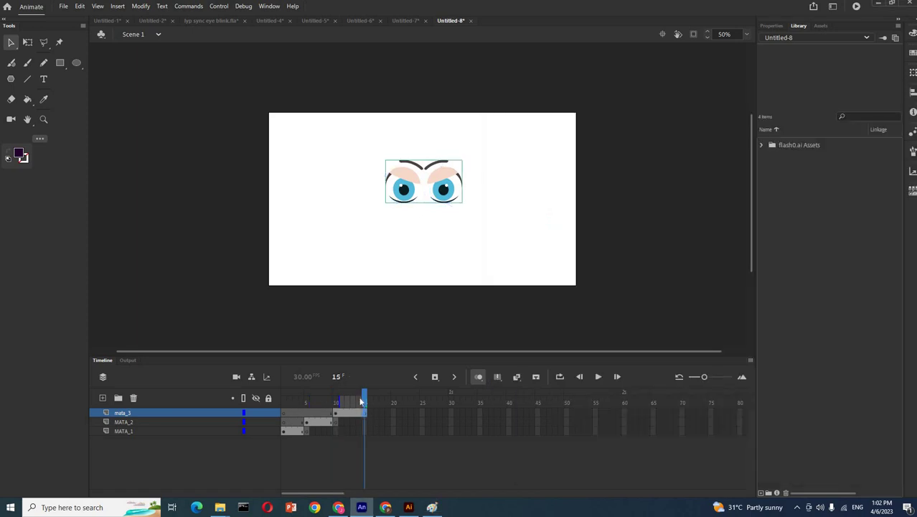
- Shift the MATA_2 eyes slightly left at frame 9, and move the mata_3 angry eyes down and left to align with them
drag(364, 398, 333, 421)
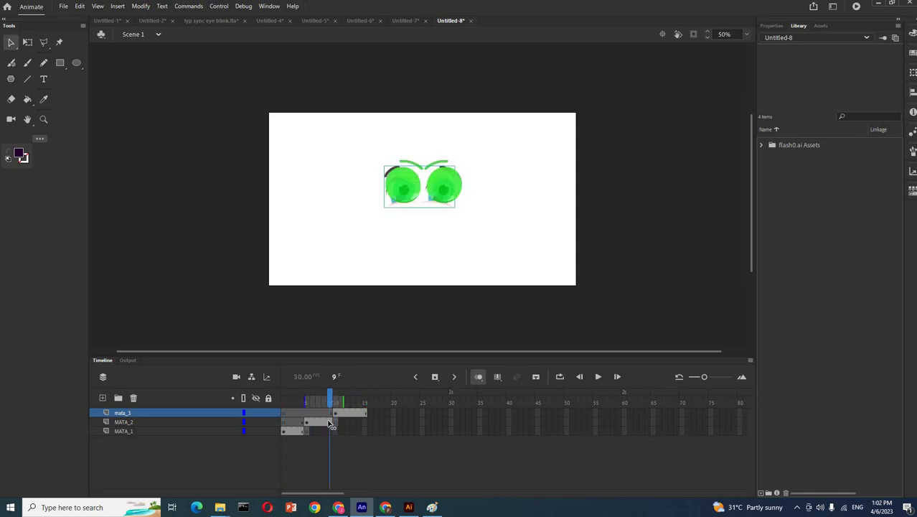
click(404, 190)
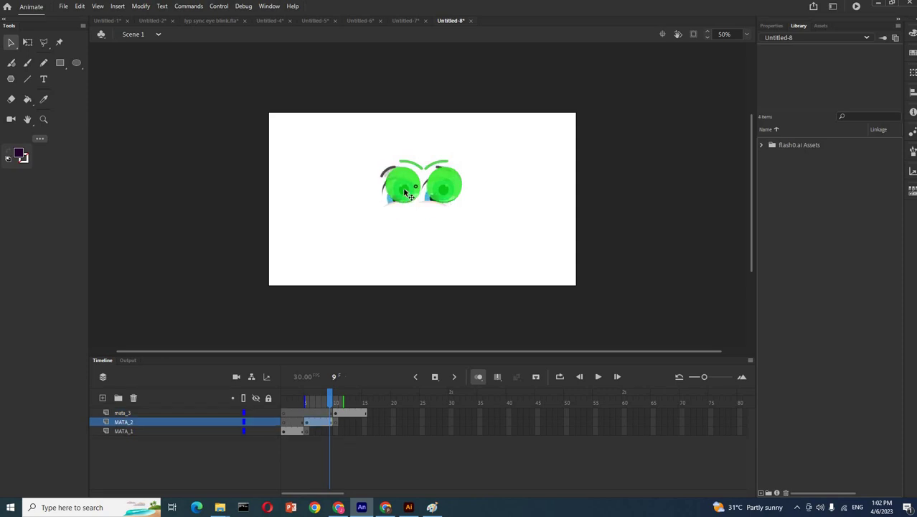
click(436, 188)
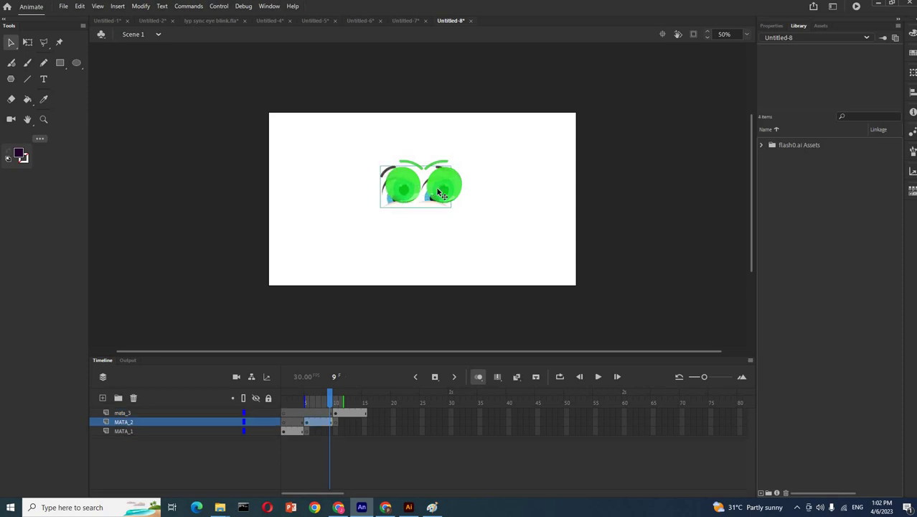
click(342, 416)
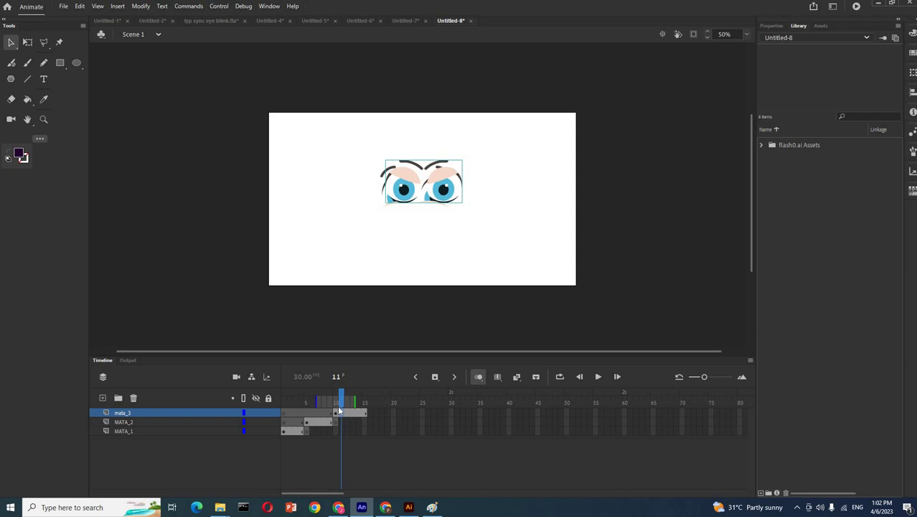
click(432, 196)
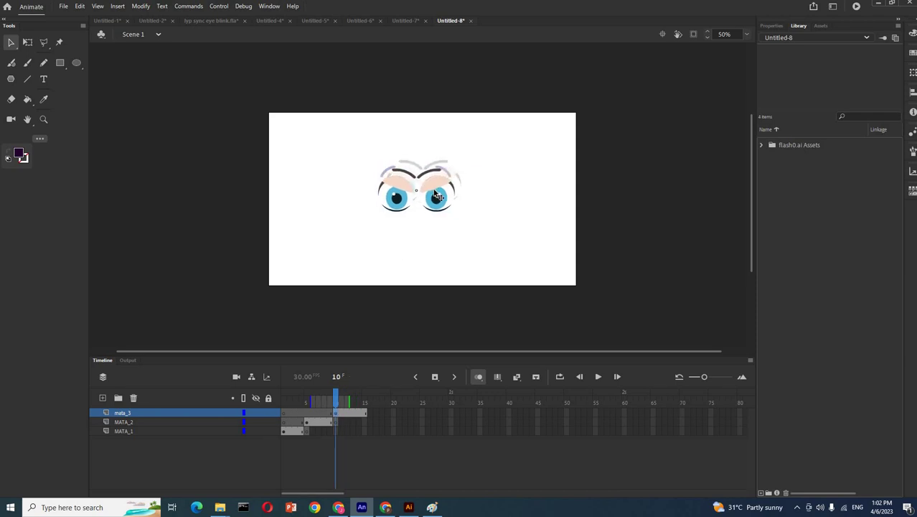
drag(434, 190, 431, 193)
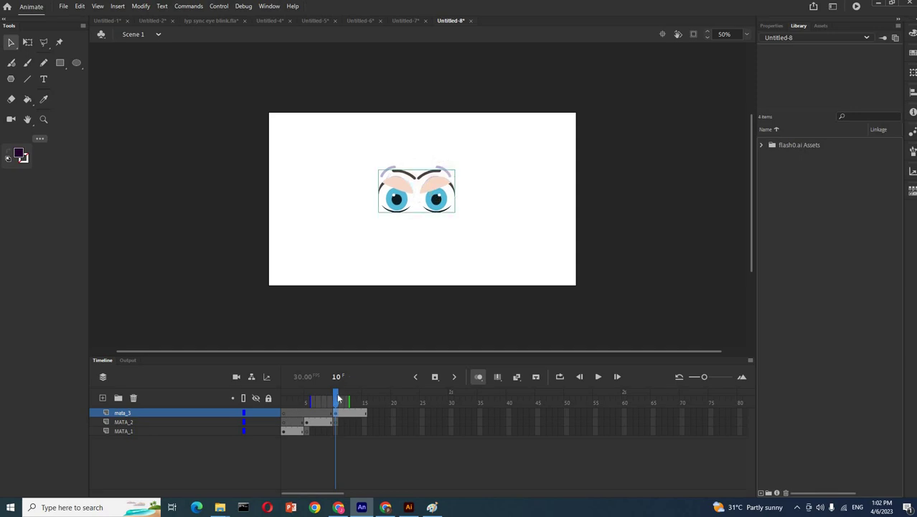
- Scrub back to frame 1, test the movie to check the three eye expressions, and close the preview
drag(336, 396, 222, 414)
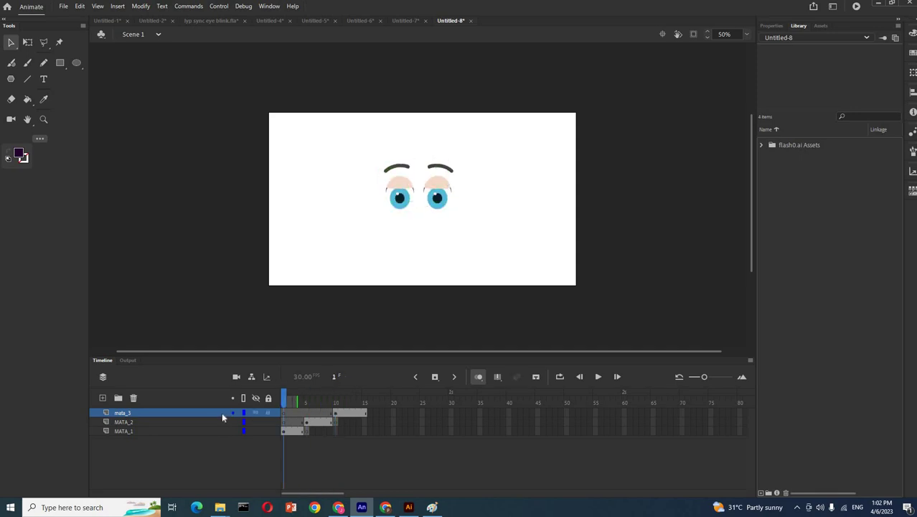
key(ctrl+Return)
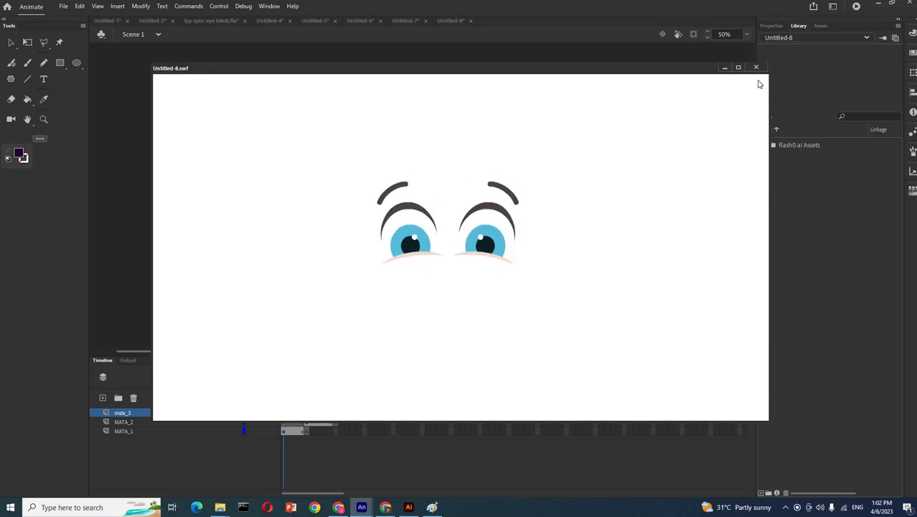
click(755, 67)
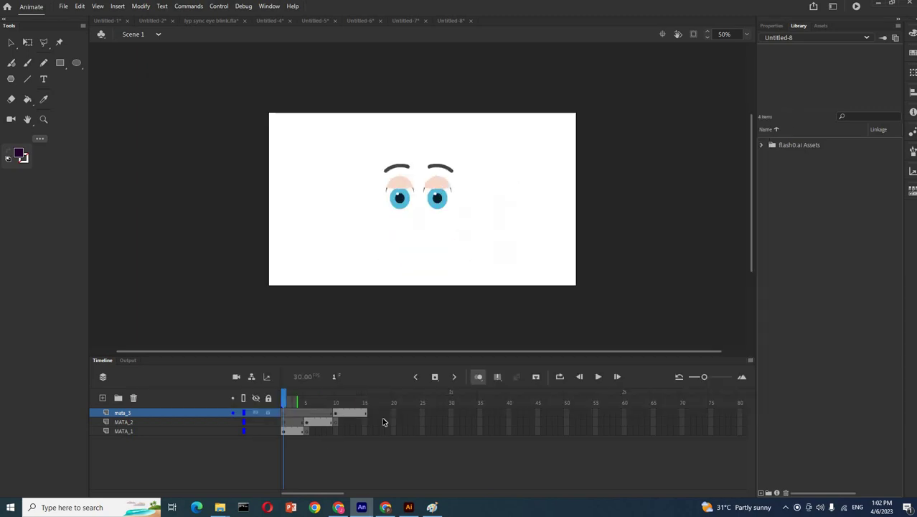
- Move the mata_3 keyframe from frame 10 to frame 15
click(335, 415)
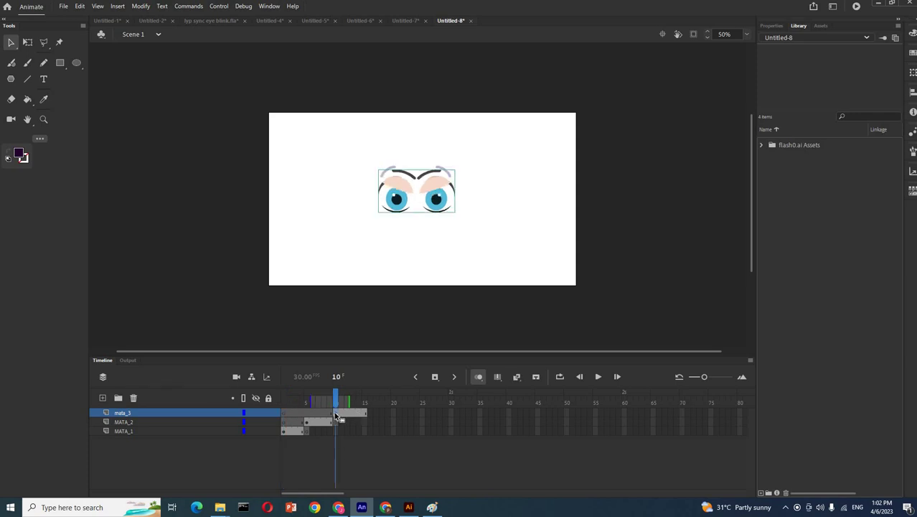
ctrl+click(375, 413)
ctrl+click(365, 413)
key(Return)
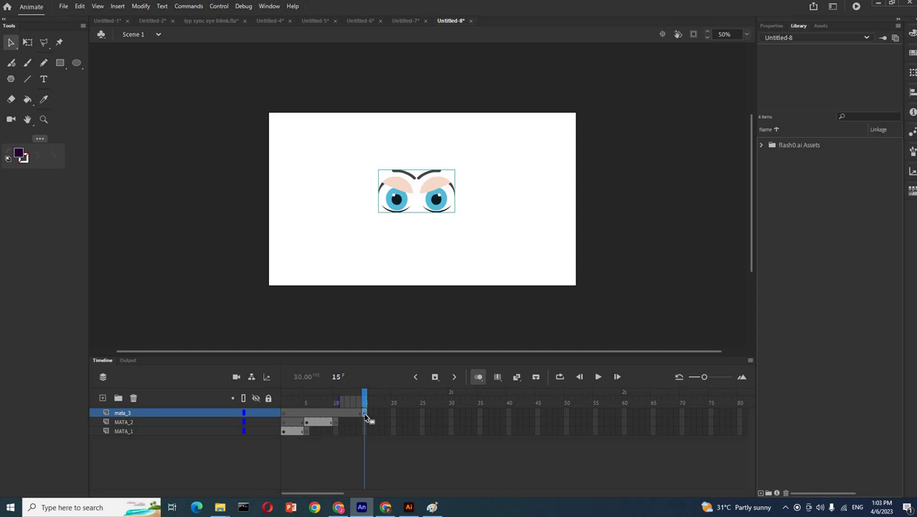
- Move the frame 5 keyframes of MATA_2 and MATA_1 to frame 10, and the mata_3 keyframe to frame 20
click(307, 423)
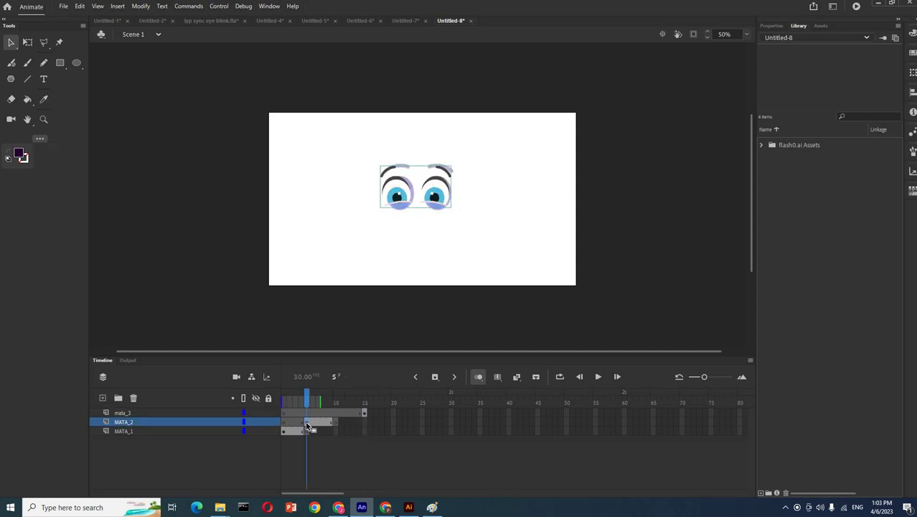
drag(307, 423, 336, 431)
click(308, 432)
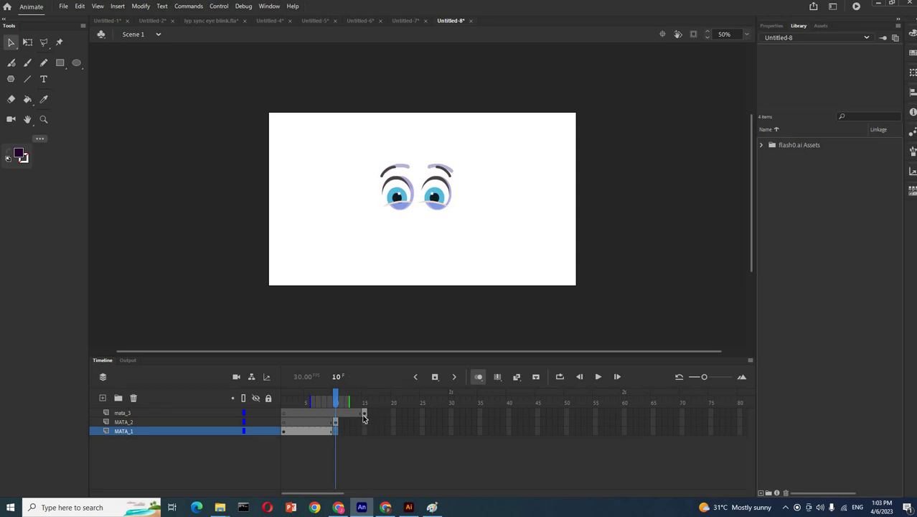
drag(366, 417, 391, 429)
- Consult the shortcut notes in Paint and insert a frame at frame 20 of MATA_2 in Animate
click(392, 423)
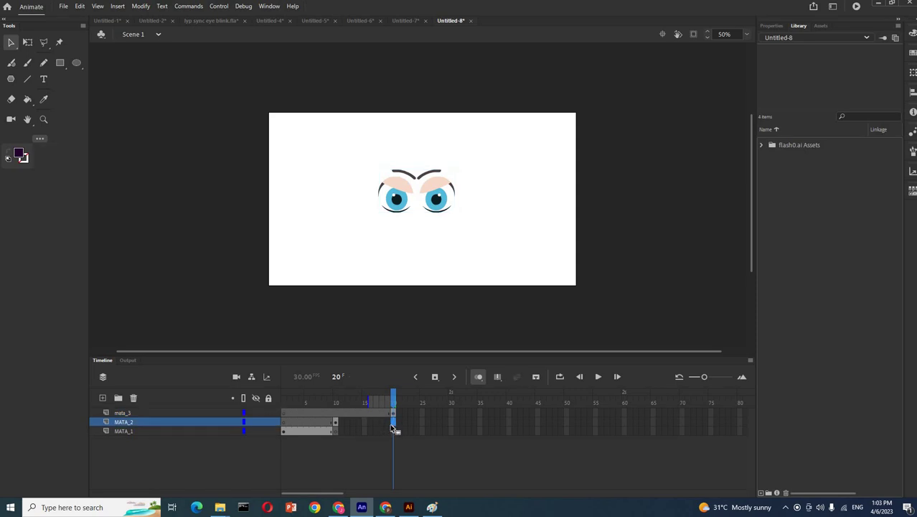
click(432, 507)
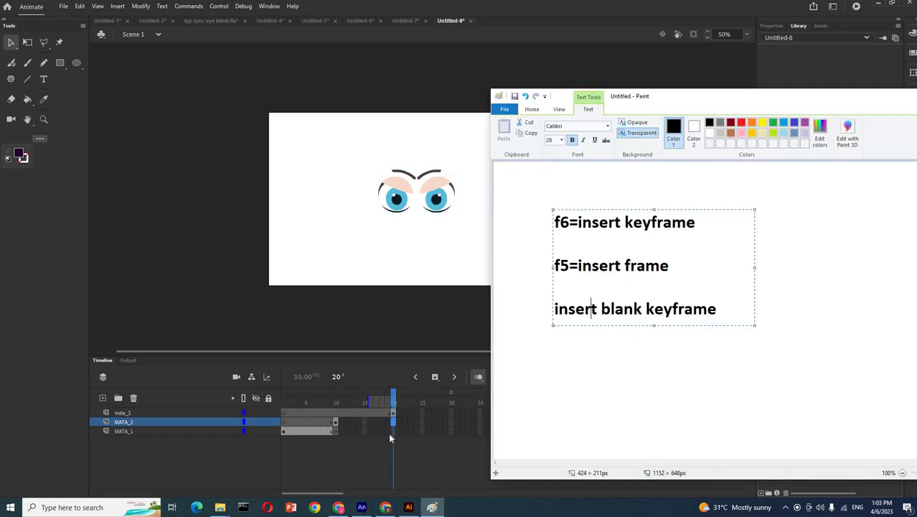
click(395, 427)
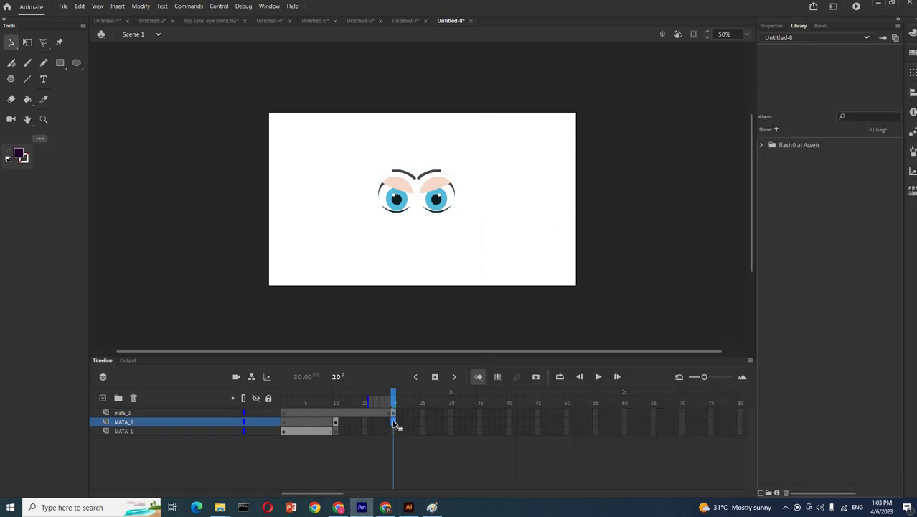
right_click(394, 423)
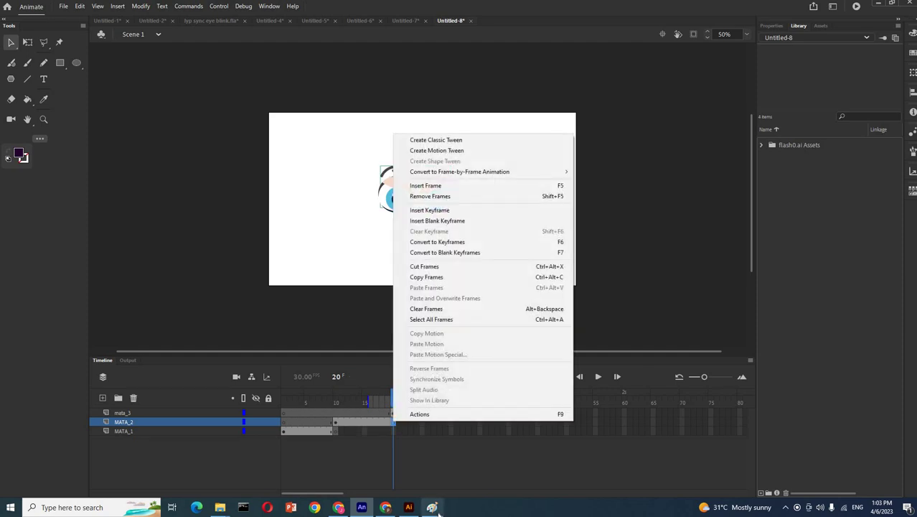
- Check the Paint notes again and insert a blank keyframe at frame 20 of MATA_2 in Animate
click(432, 507)
click(397, 426)
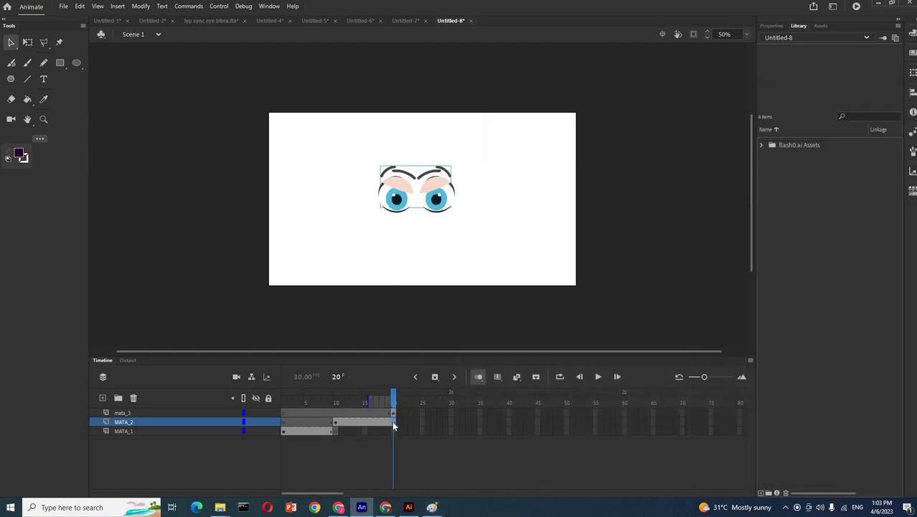
right_click(394, 427)
click(463, 219)
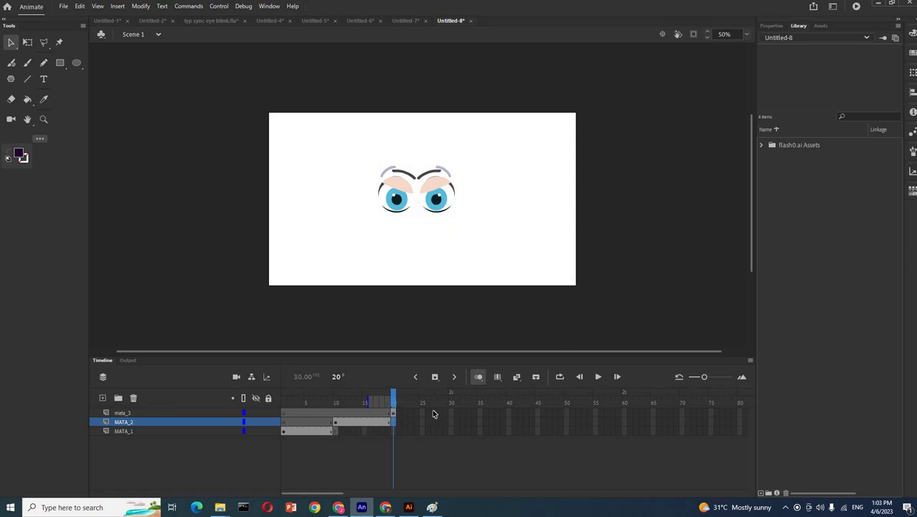
- Return the playhead to frame 1, test the movie with the retimed eye expressions, and close the preview
drag(384, 398, 191, 393)
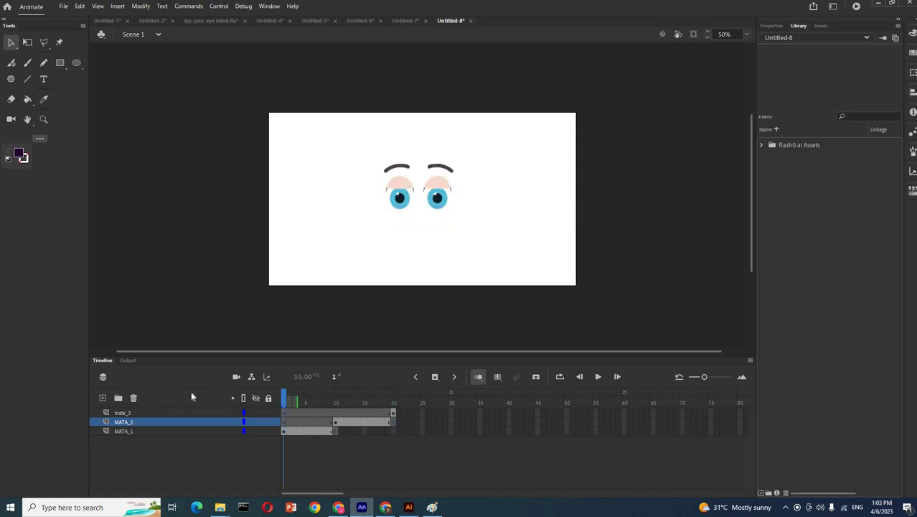
key(ctrl+Return)
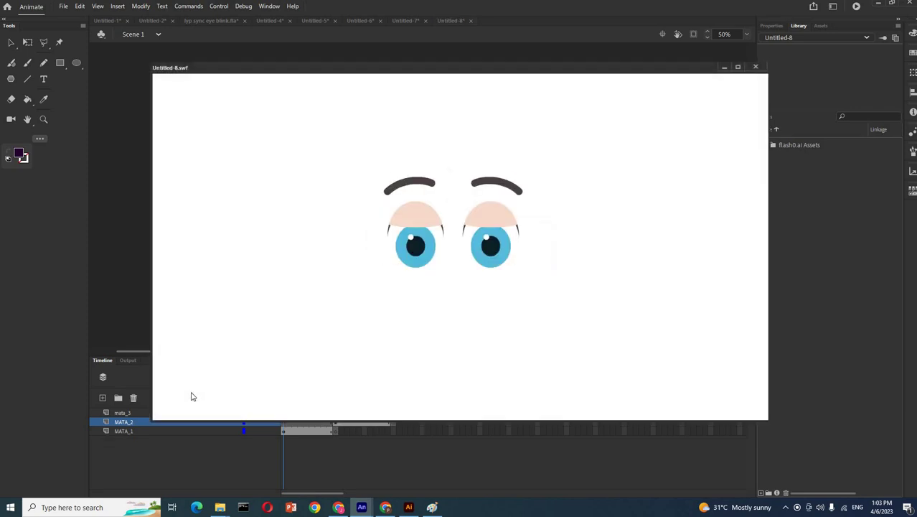
click(756, 67)
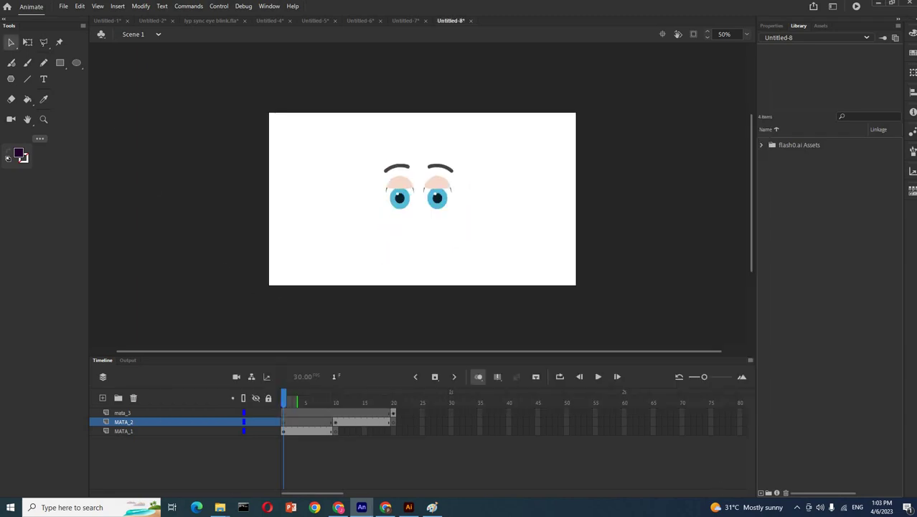
click(797, 508)
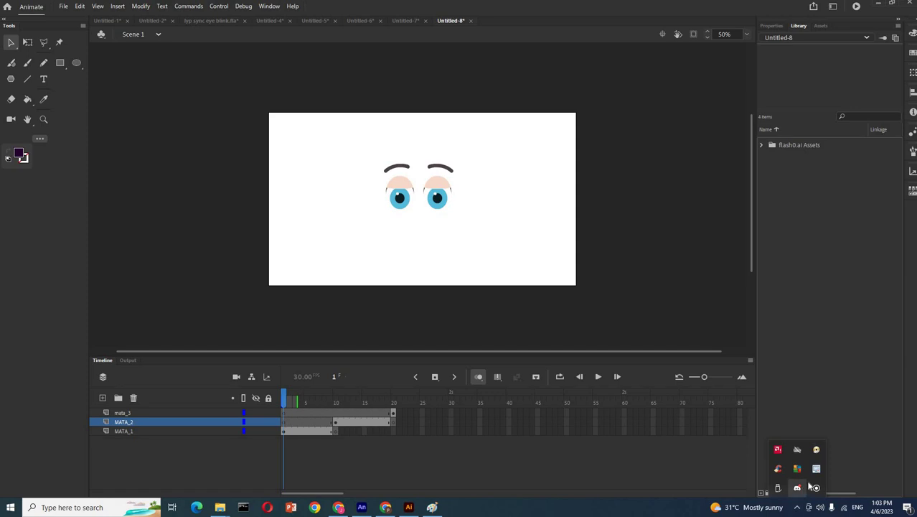
click(817, 471)
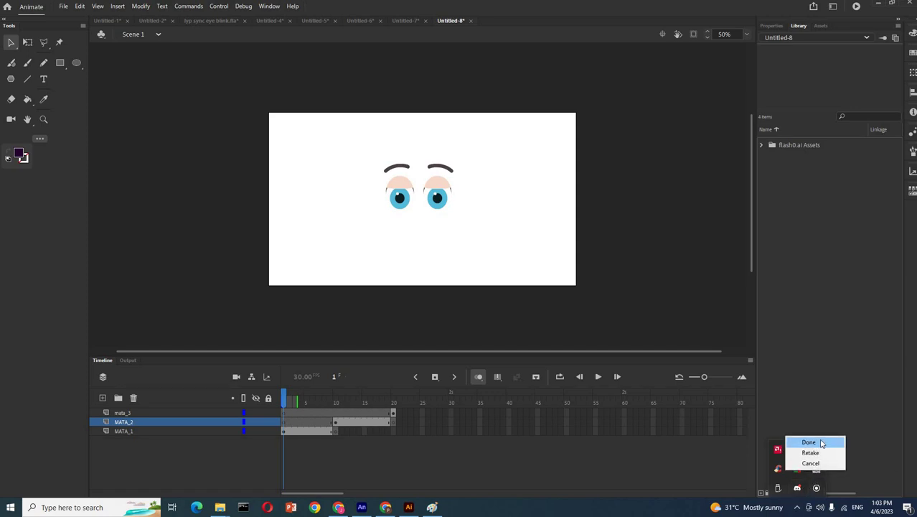